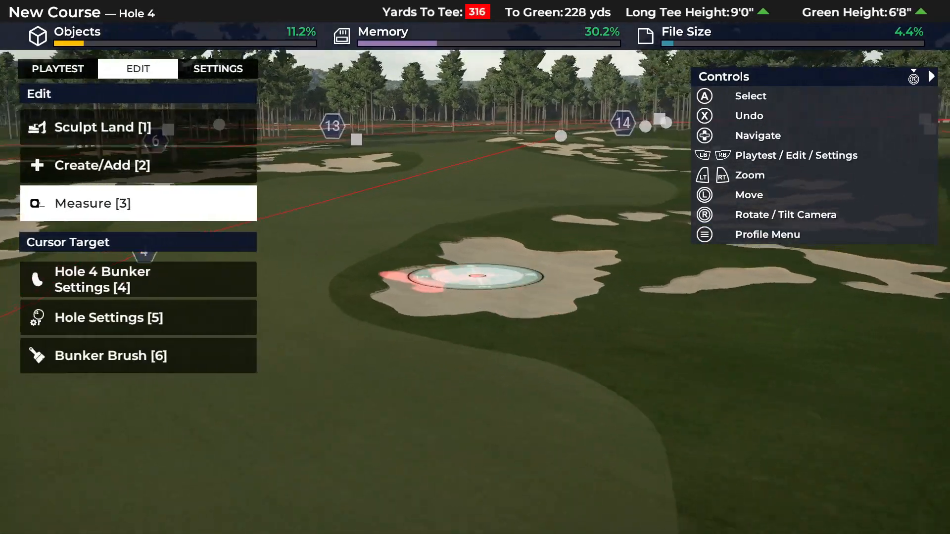
pyautogui.press('Down')
pyautogui.press('Return')
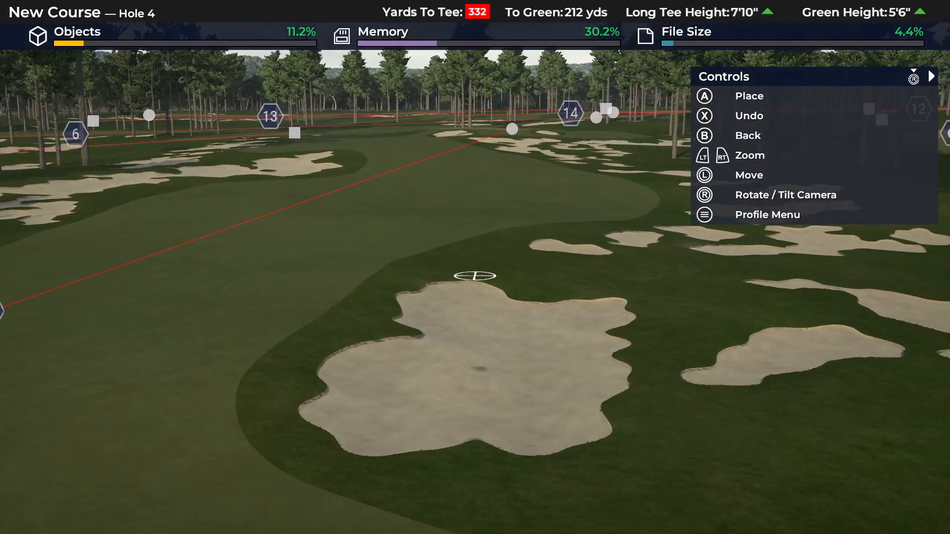
pyautogui.press('Return')
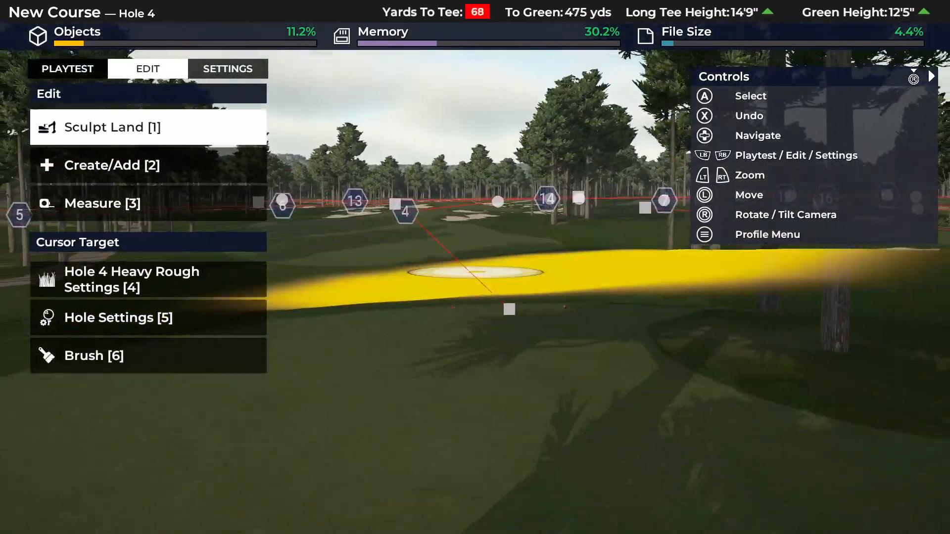
pyautogui.press('e')
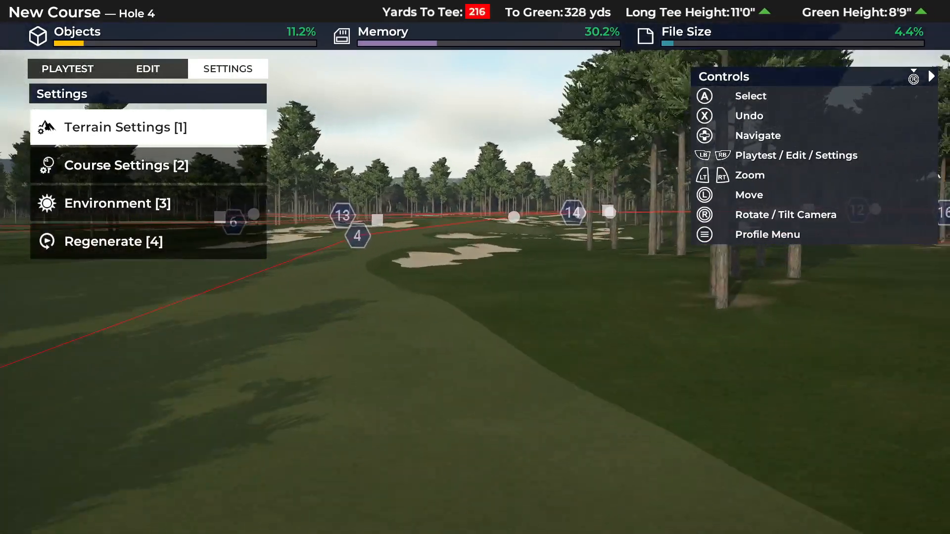
pyautogui.press('q')
pyautogui.press('Down')
pyautogui.press('Return')
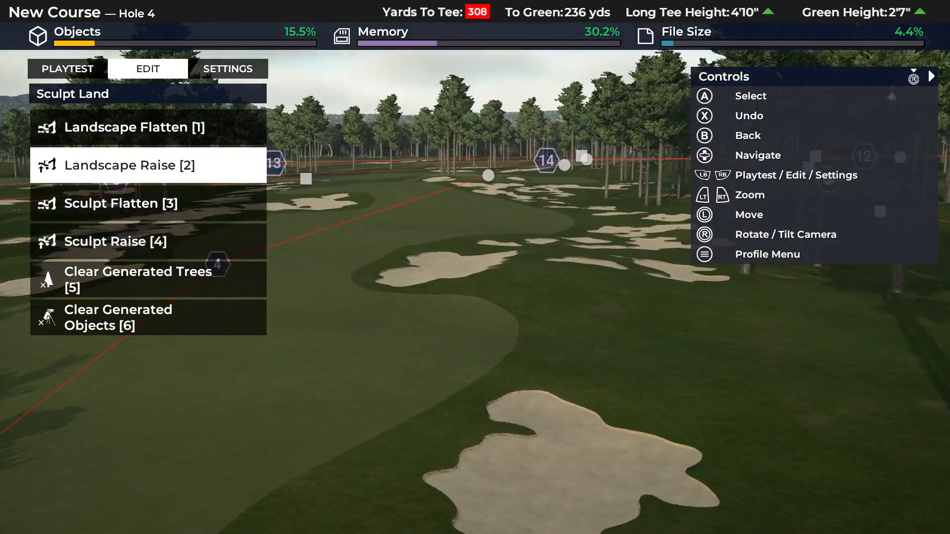
pyautogui.press('x')
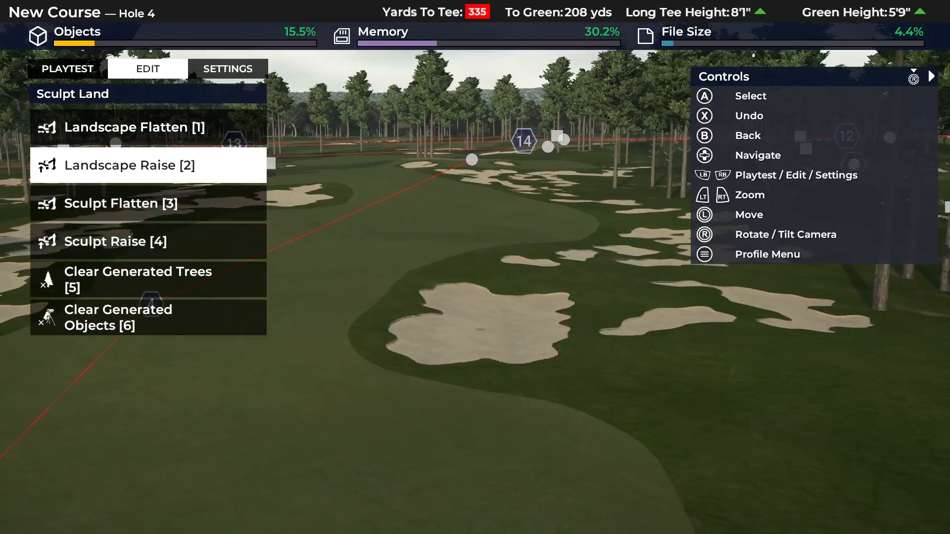
pyautogui.press('Escape')
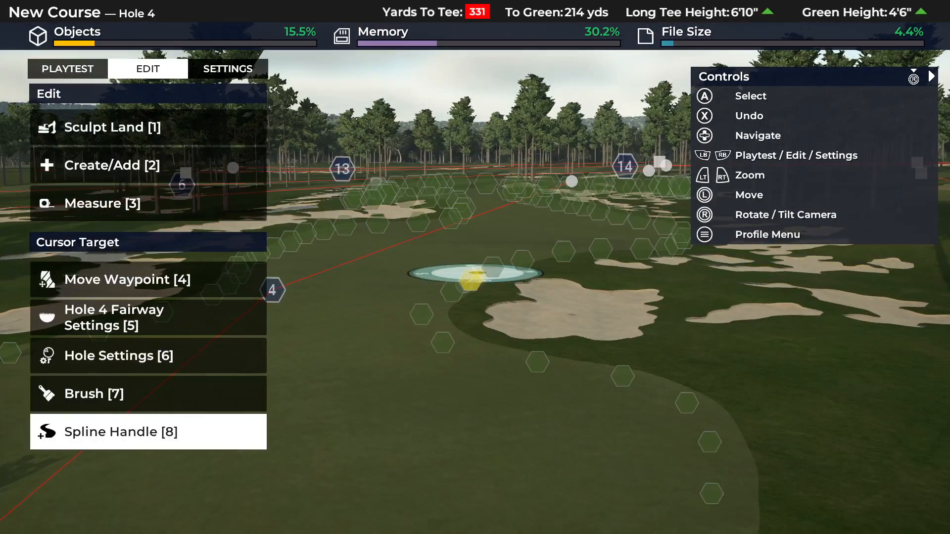
# - Measure the large fairway bunker on hole 4 along its length and across its width with two crossing distance lines
pyautogui.press('Return')
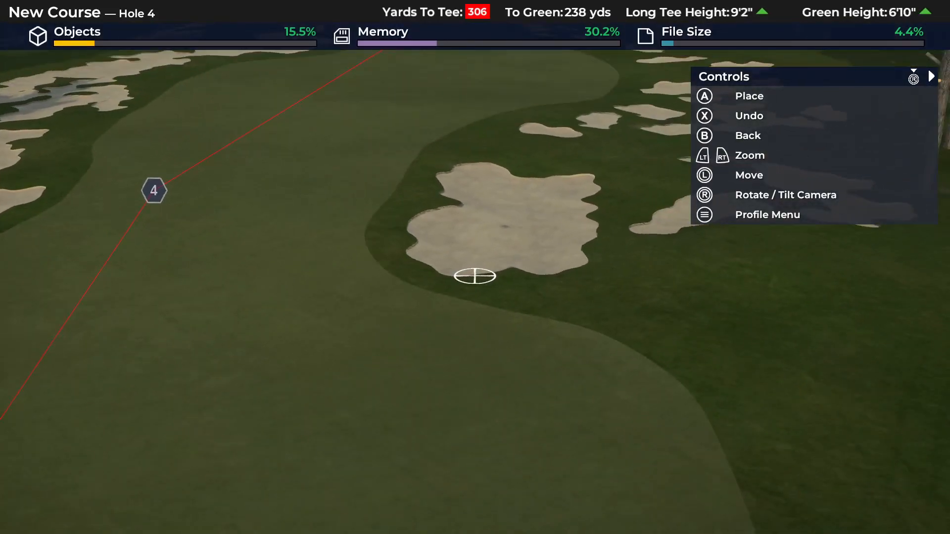
pyautogui.click(475, 277)
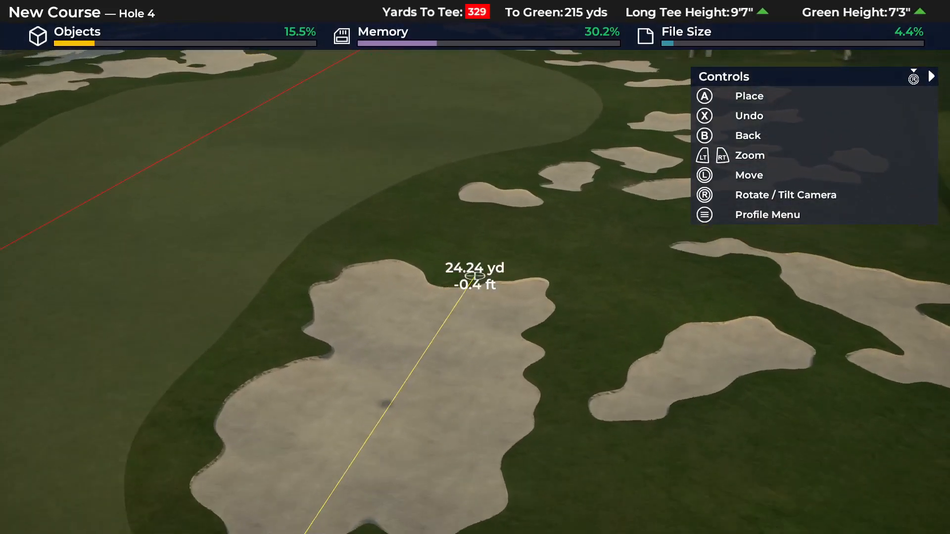
pyautogui.click(475, 277)
pyautogui.click(476, 276)
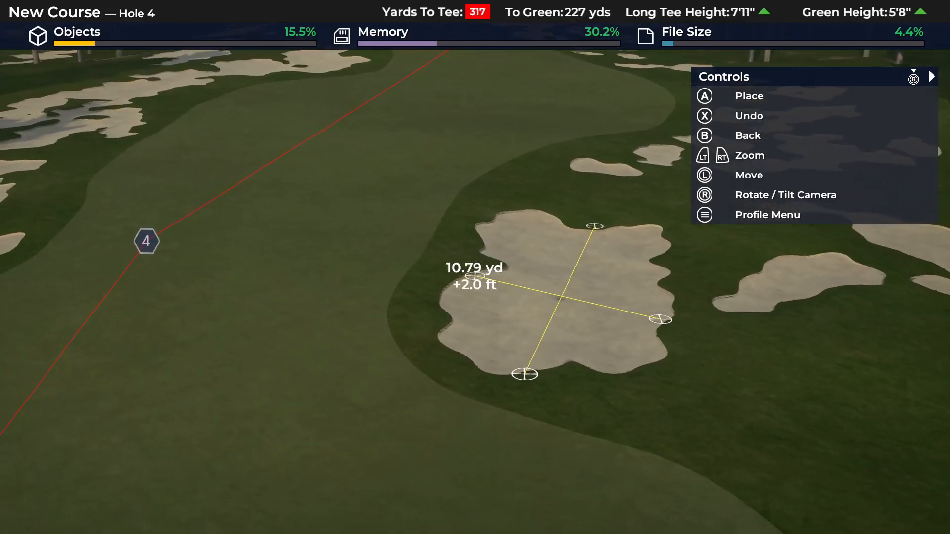
pyautogui.click(475, 276)
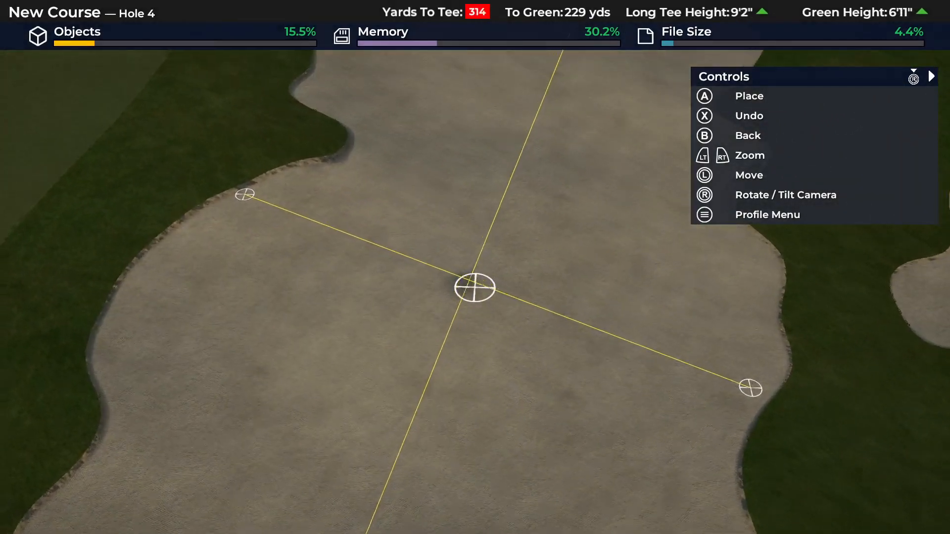
pyautogui.click(476, 278)
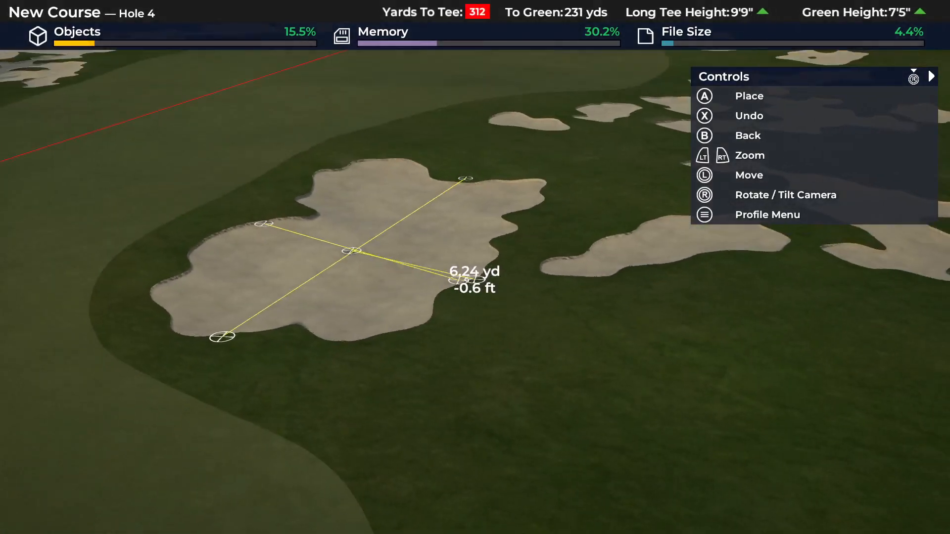
pyautogui.press('Escape')
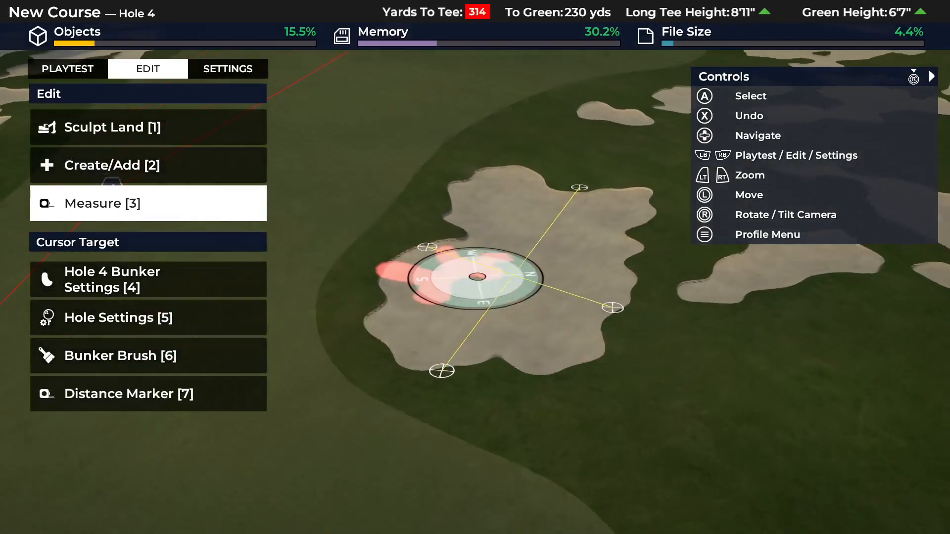
# - Use Multi-Select's Area Select on the measured fairway bunker and delete it, keeping the two crossing distance lines
pyautogui.press('Up')
pyautogui.press('Up')
pyautogui.press('Up')
pyautogui.press('Up')
pyautogui.press('Return')
pyautogui.press('Down')
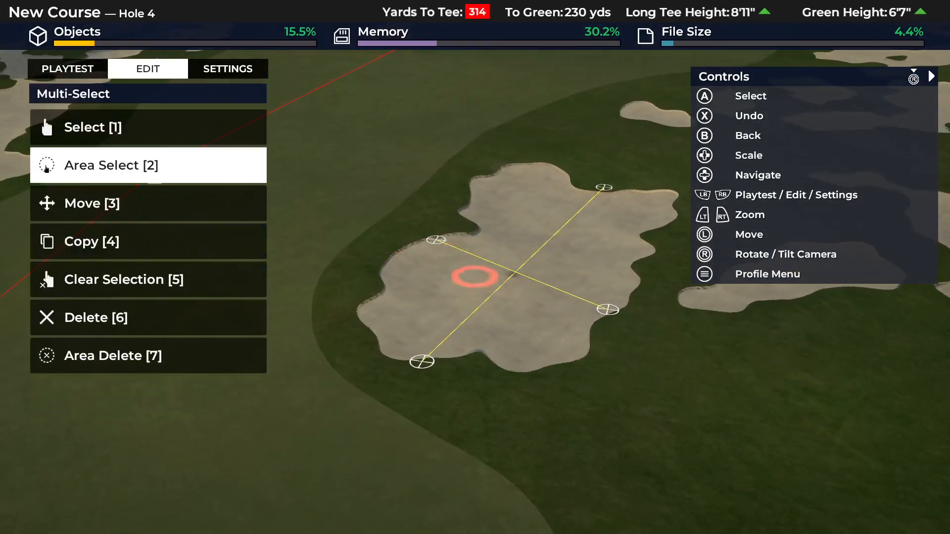
pyautogui.press('Right')
pyautogui.press('Return')
pyautogui.press('Up')
pyautogui.press('Up')
pyautogui.press('Up')
pyautogui.press('Up')
pyautogui.press('Return')
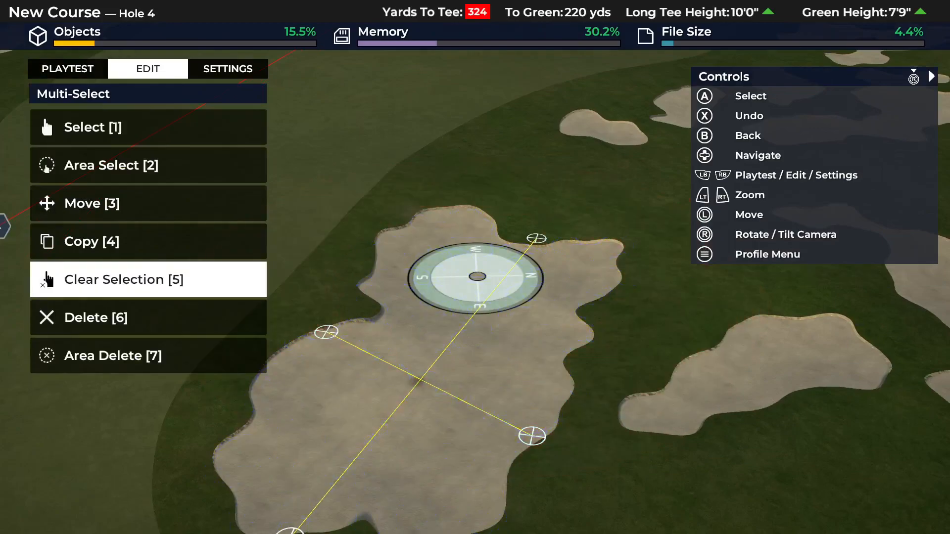
pyautogui.press('Down')
pyautogui.press('Escape')
# - Trace a new bunker outline around the crossing distance lines with a closely spaced chain of Measure markers, including a deep notch on the fairway side
pyautogui.press('Down')
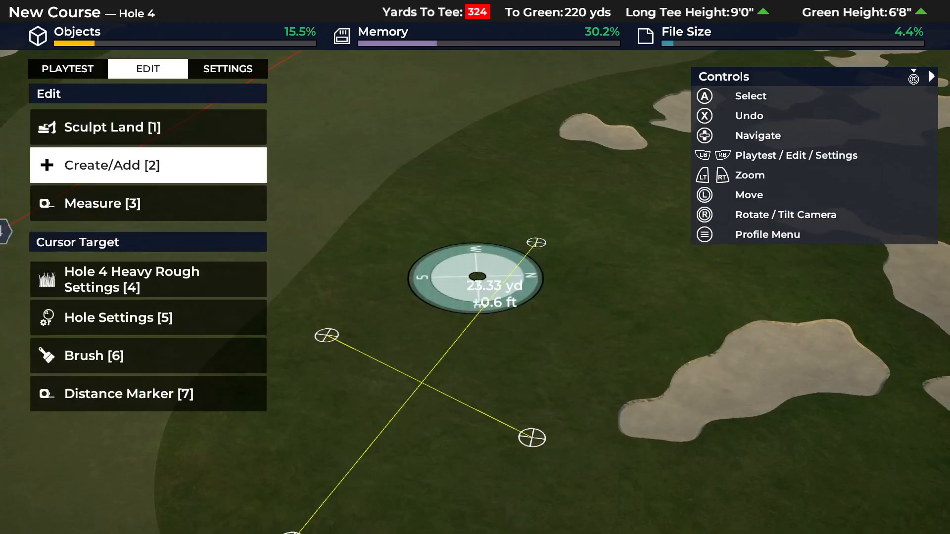
pyautogui.press('Down')
pyautogui.press('Return')
pyautogui.press('Return')
pyautogui.press('Return')
pyautogui.press('Return')
pyautogui.press('Return')
pyautogui.press('Return')
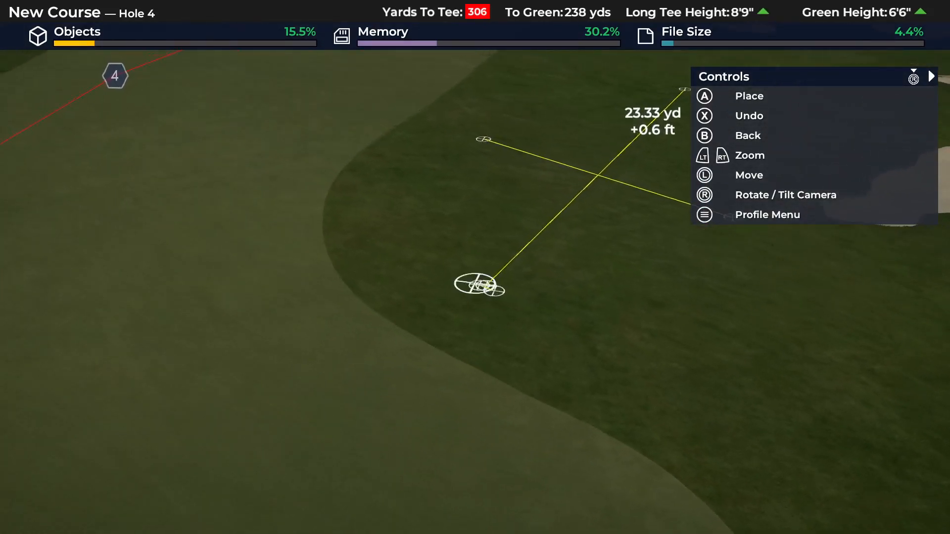
pyautogui.press('Return')
pyautogui.press('Return')
pyautogui.press('Return')
pyautogui.press('Return')
pyautogui.press('Return')
pyautogui.press('Return')
pyautogui.press('Return')
pyautogui.press('Return')
pyautogui.press('Return')
pyautogui.press('Return')
pyautogui.press('Return')
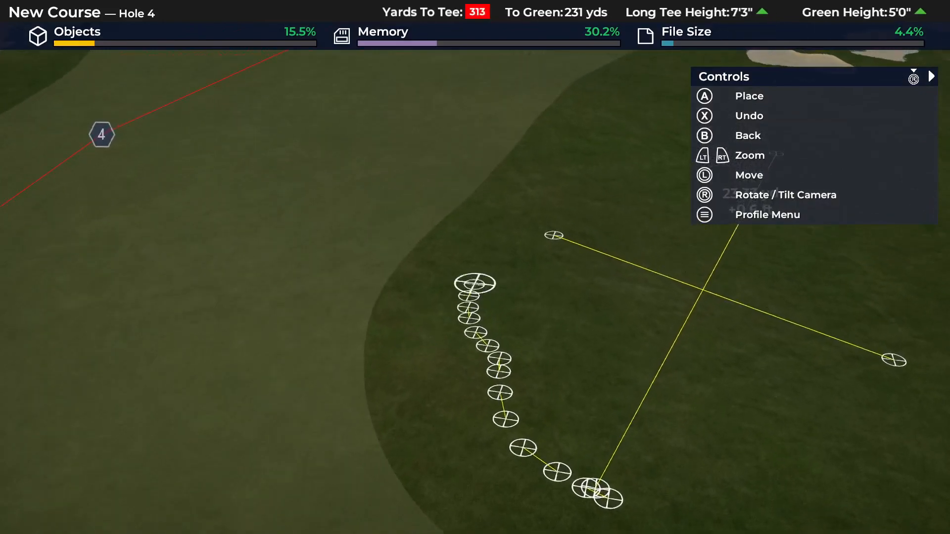
pyautogui.press('Return')
pyautogui.press('Return')
pyautogui.press('Return')
pyautogui.press('Return')
pyautogui.press('Return')
pyautogui.press('Return')
pyautogui.press('Return')
pyautogui.press('Return')
pyautogui.press('Return')
pyautogui.press('Return')
pyautogui.press('Return')
pyautogui.press('Return')
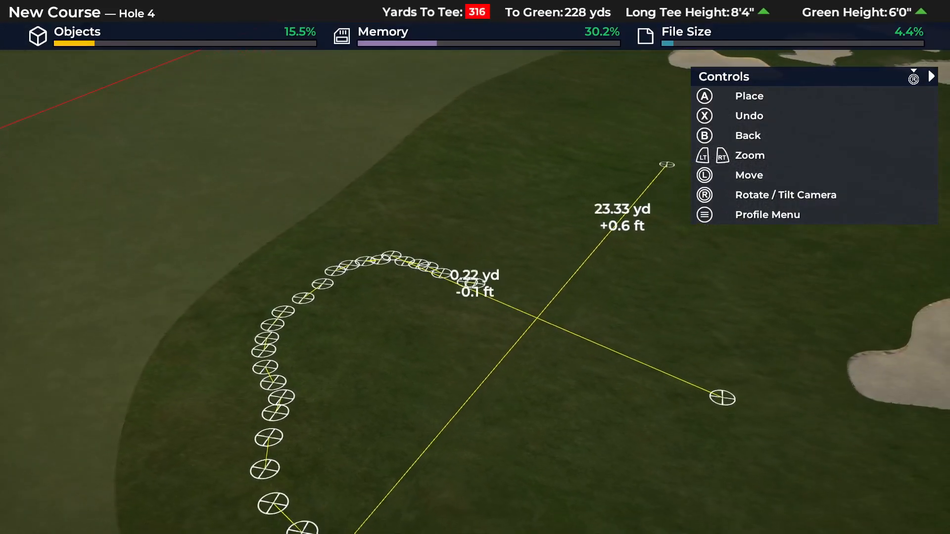
pyautogui.press('Return')
pyautogui.press('Return')
pyautogui.press('Return')
pyautogui.press('Return')
pyautogui.press('Return')
pyautogui.press('Return')
pyautogui.press('Return')
pyautogui.press('Return')
pyautogui.press('Return')
pyautogui.press('Return')
pyautogui.press('Return')
pyautogui.press('Return')
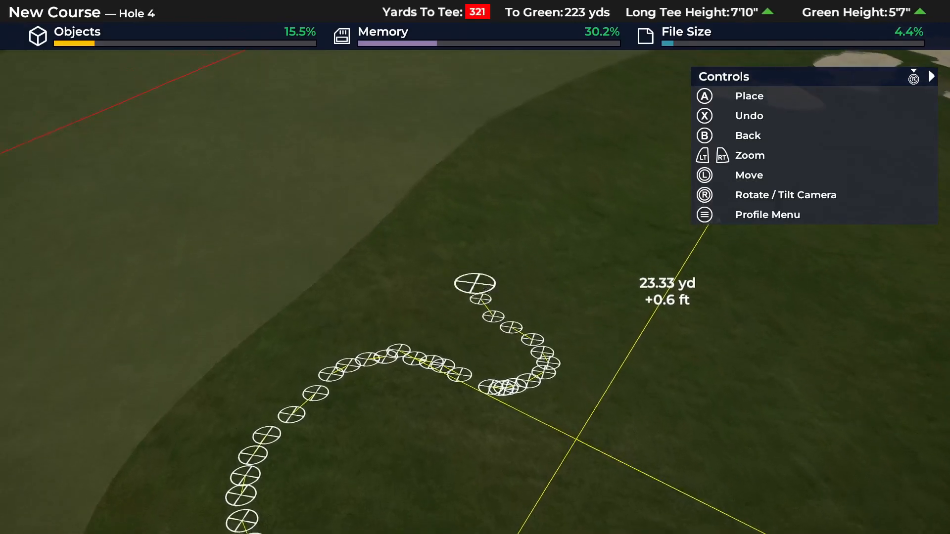
pyautogui.press('Return')
pyautogui.press('Return')
pyautogui.press('Return')
pyautogui.press('Return')
pyautogui.press('Return')
pyautogui.press('Return')
pyautogui.press('Return')
pyautogui.press('Return')
pyautogui.press('Return')
pyautogui.press('Return')
pyautogui.press('Return')
pyautogui.press('Return')
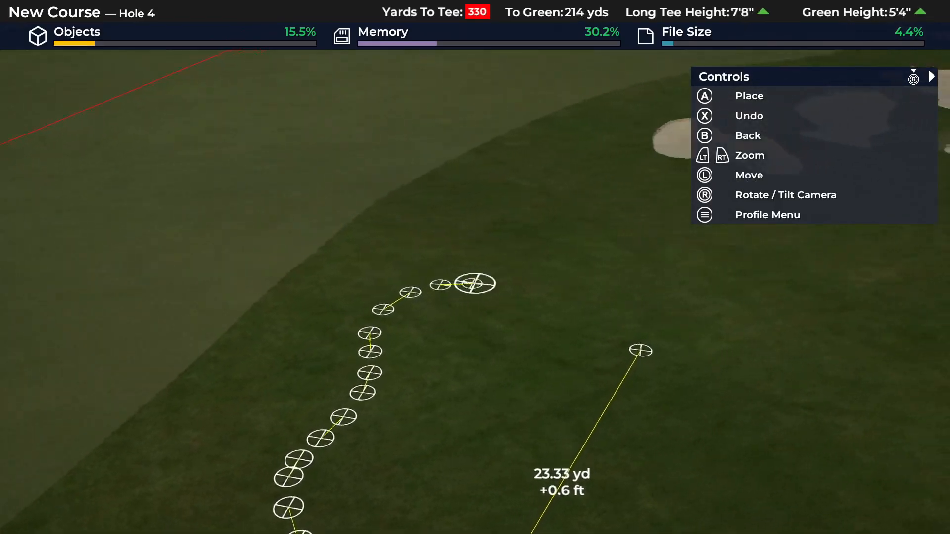
pyautogui.press('Return')
pyautogui.press('Return')
pyautogui.press('Return')
pyautogui.press('Return')
pyautogui.press('Return')
pyautogui.press('Return')
pyautogui.press('Return')
pyautogui.press('Return')
pyautogui.press('Return')
pyautogui.press('Return')
pyautogui.press('Return')
pyautogui.press('Return')
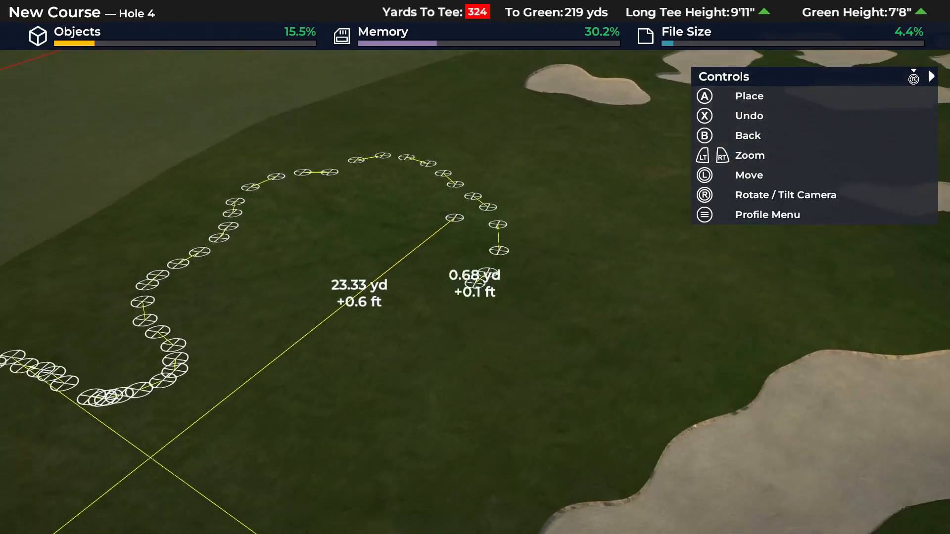
pyautogui.press('Return')
pyautogui.press('Return')
pyautogui.press('Return')
pyautogui.press('Return')
pyautogui.press('Return')
pyautogui.press('Return')
pyautogui.press('Return')
pyautogui.press('Return')
pyautogui.press('Return')
pyautogui.press('Return')
pyautogui.press('Return')
pyautogui.press('Return')
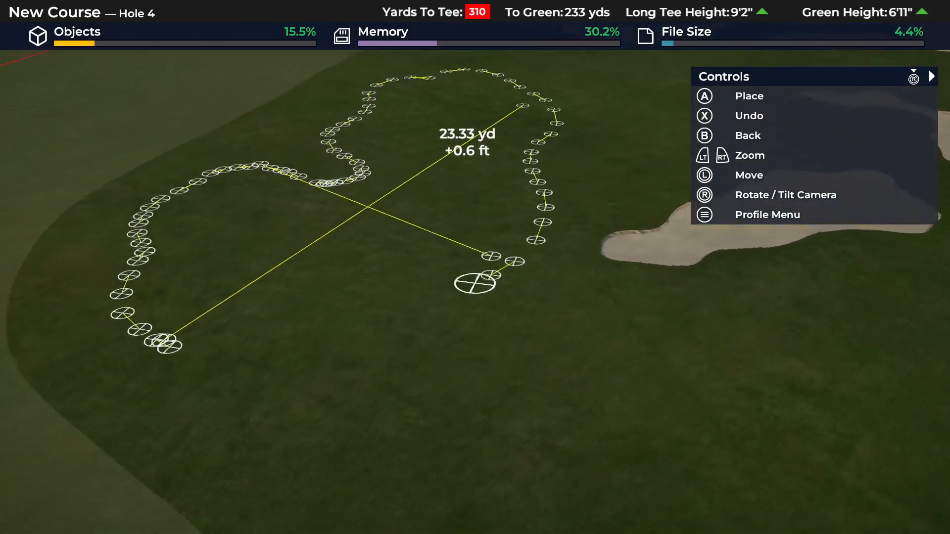
pyautogui.press('Return')
pyautogui.press('Return')
pyautogui.press('Return')
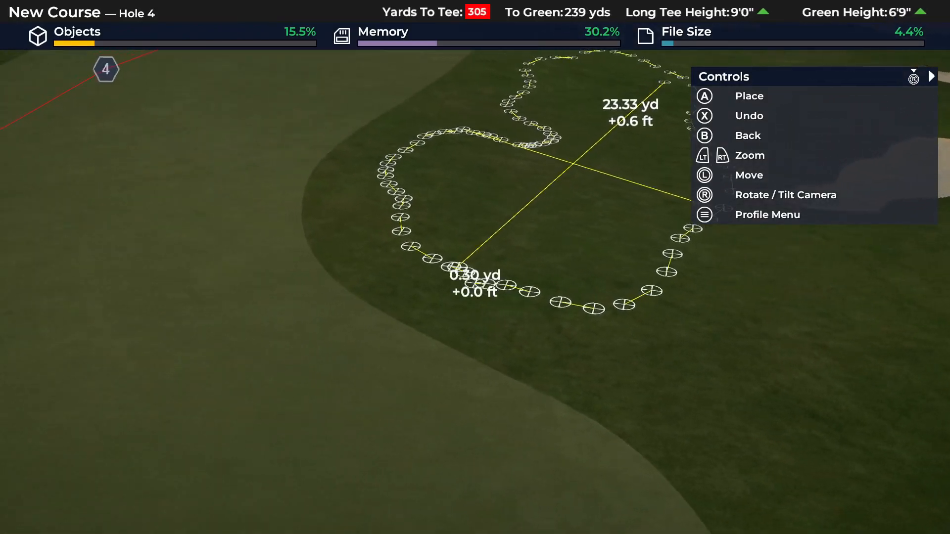
pyautogui.press('Escape')
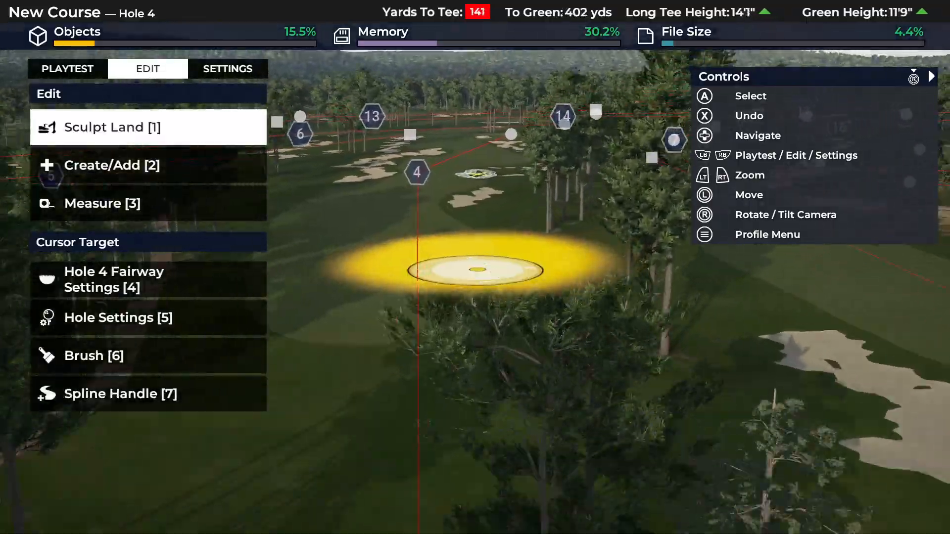
# - Examine the traced bunker outline from back towards the tee, from up close and from a low angle along the fairway
pyautogui.press('Up')
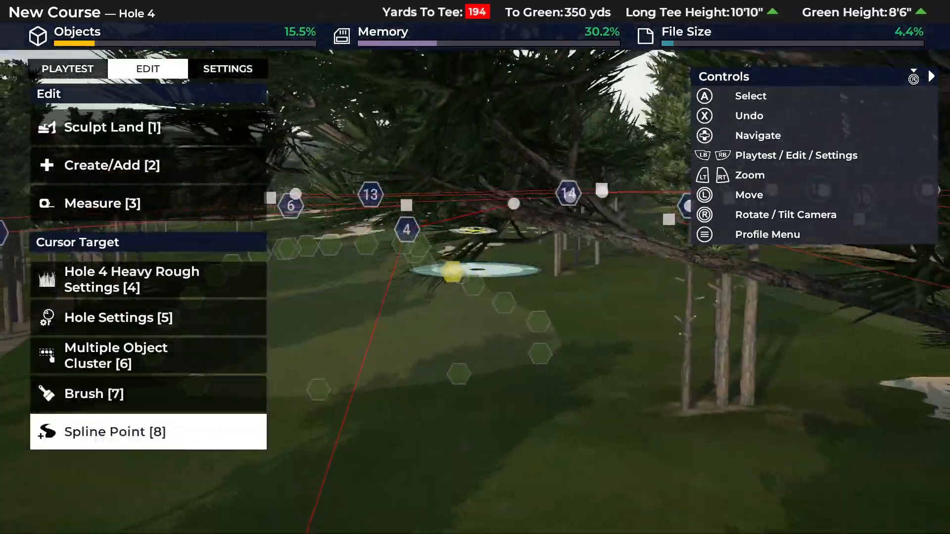
pyautogui.press('e')
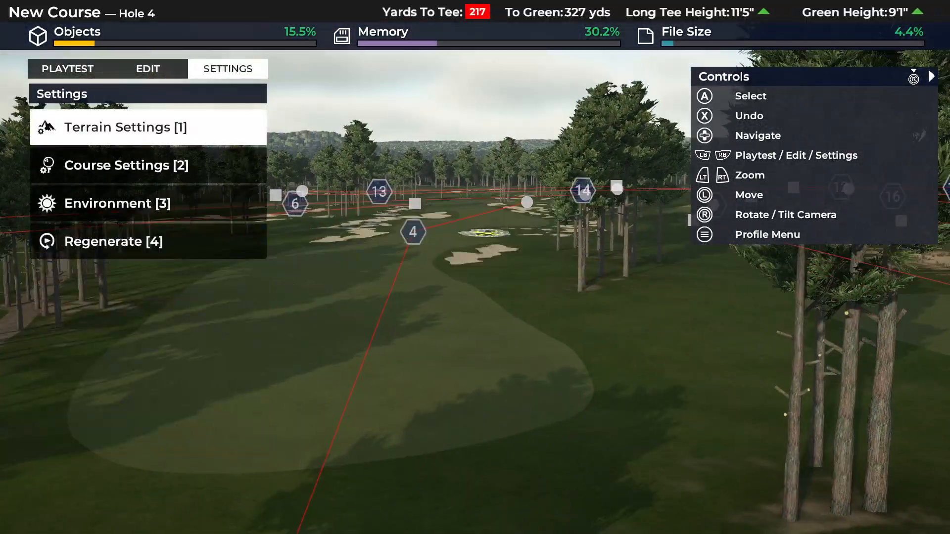
pyautogui.press('w')
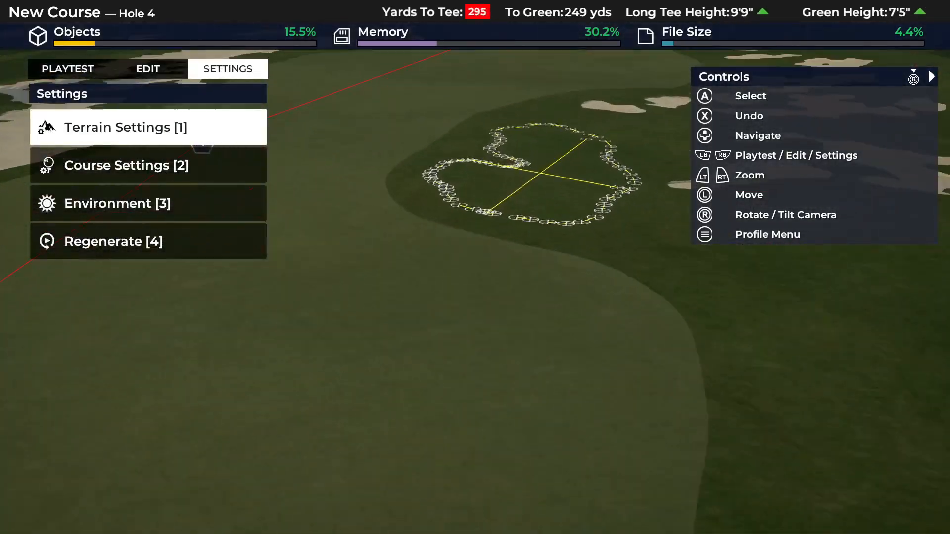
pyautogui.press('w')
pyautogui.press('s')
pyautogui.press('w')
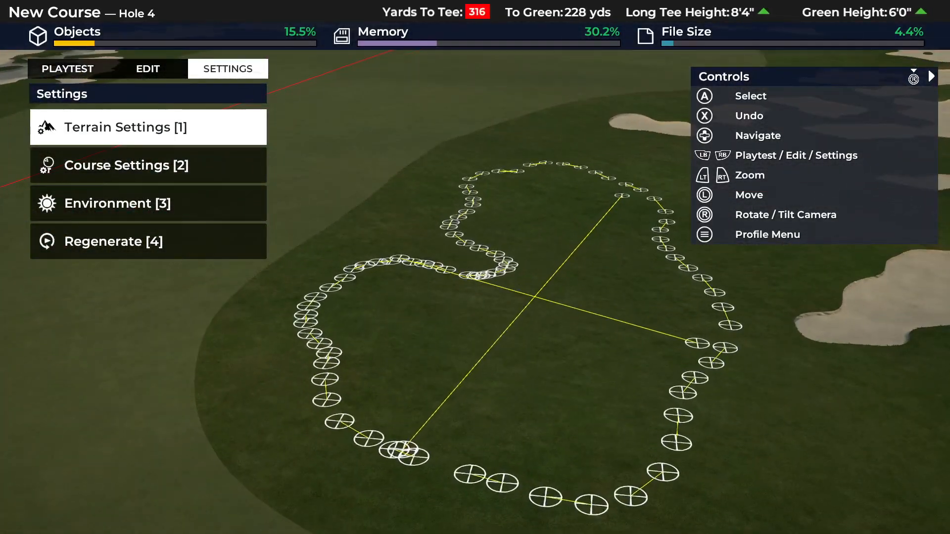
pyautogui.press('q')
pyautogui.press('a')
pyautogui.press('d')
pyautogui.press('s')
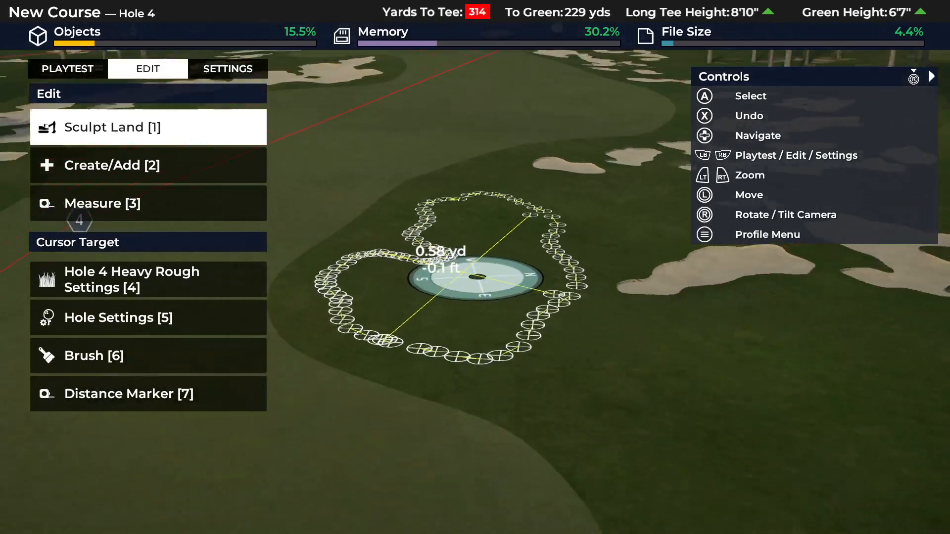
pyautogui.press('s')
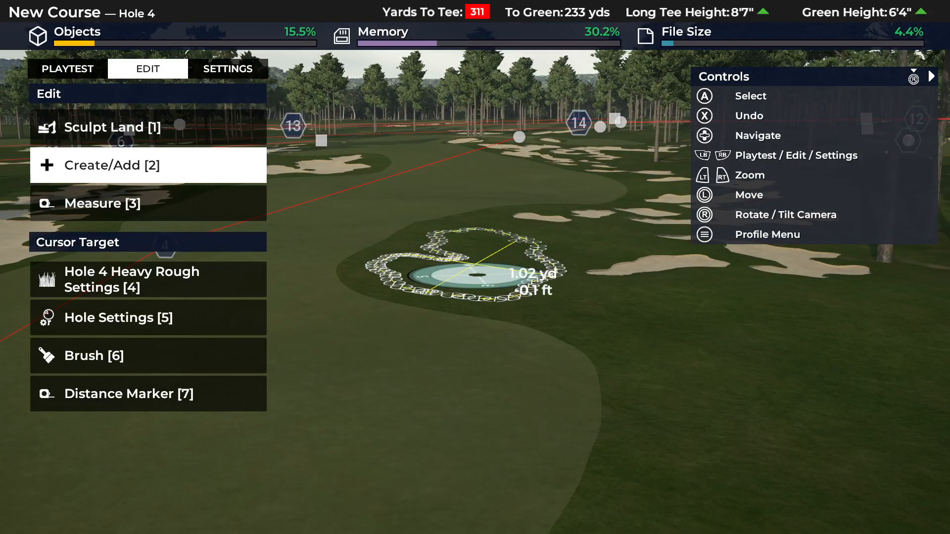
pyautogui.press('w')
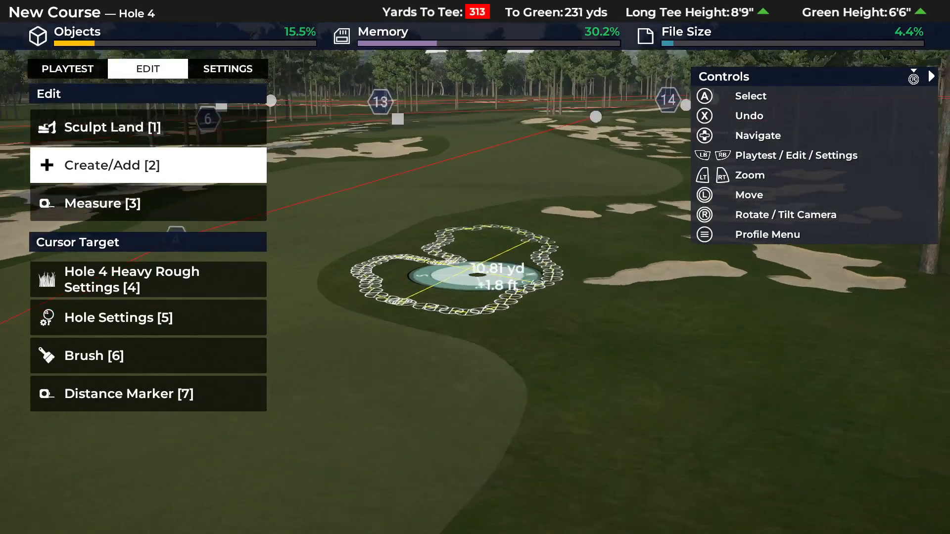
# - Mark an inner lobe at the near fairway-side corner of the traced bunker outline with short distance lines
pyautogui.press('3')
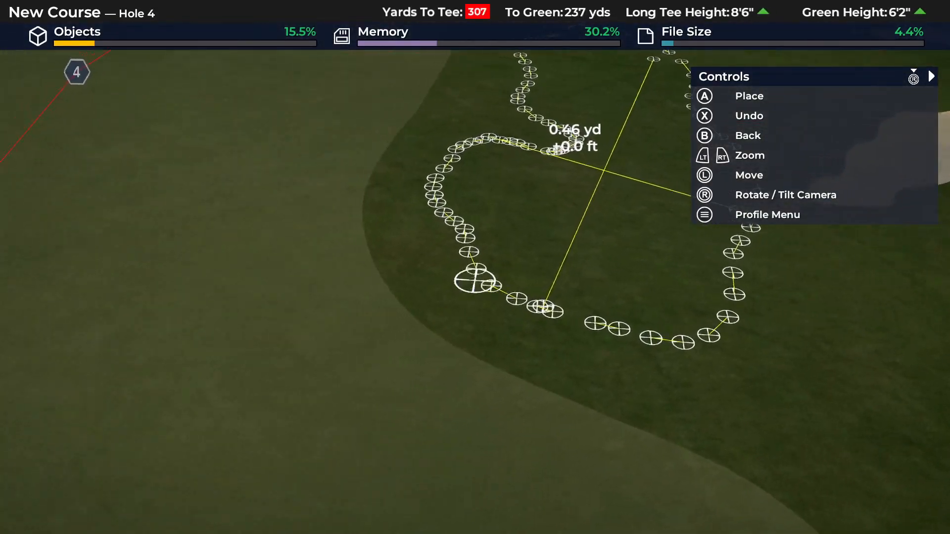
pyautogui.press('a')
pyautogui.press('a')
pyautogui.press('a')
# - Mark two inner lobes on the rough side of the traced bunker outline with short distance lines
pyautogui.press('a')
pyautogui.press('a')
pyautogui.press('a')
pyautogui.press('a')
pyautogui.press('a')
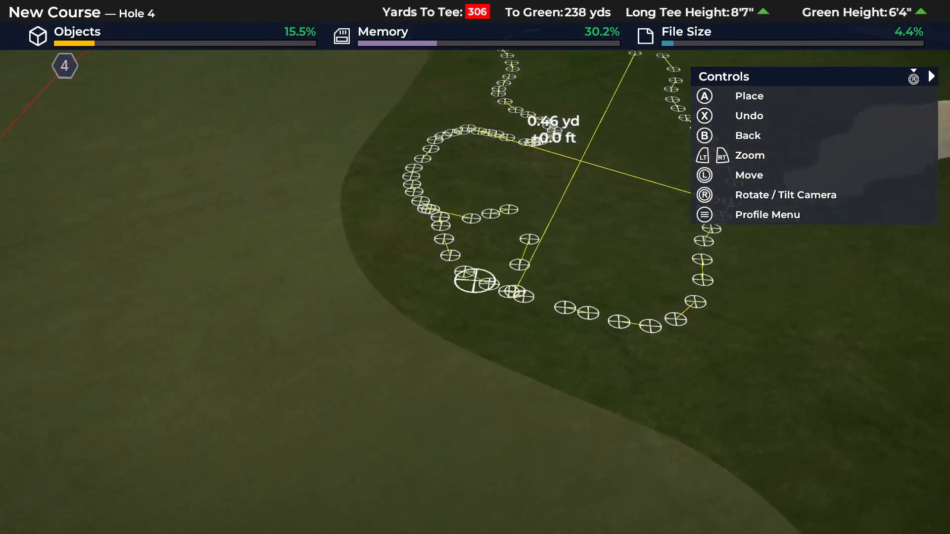
pyautogui.press('a')
pyautogui.press('a')
pyautogui.press('a')
pyautogui.press('a')
pyautogui.press('a')
pyautogui.press('a')
pyautogui.press('a')
pyautogui.press('a')
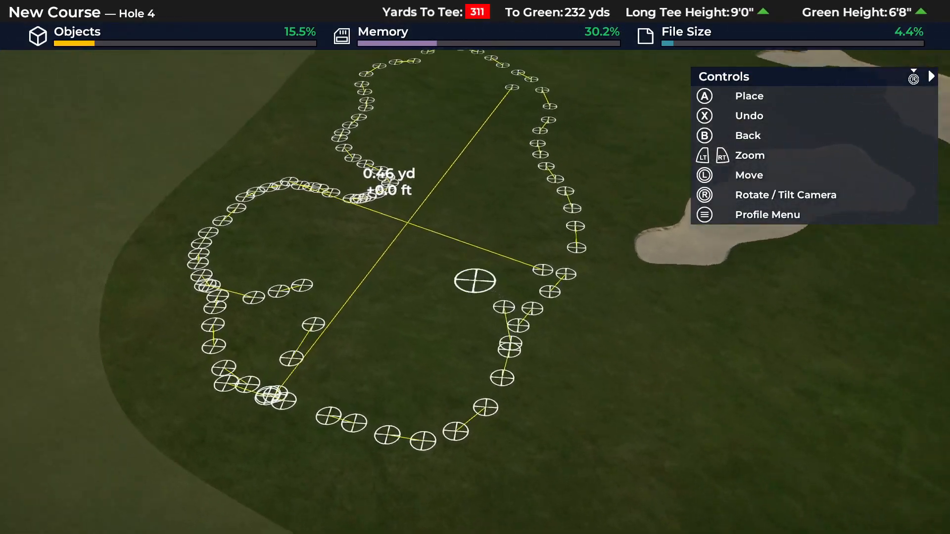
pyautogui.press('b')
pyautogui.press('Down')
pyautogui.press('Up')
pyautogui.press('a')
pyautogui.press('a')
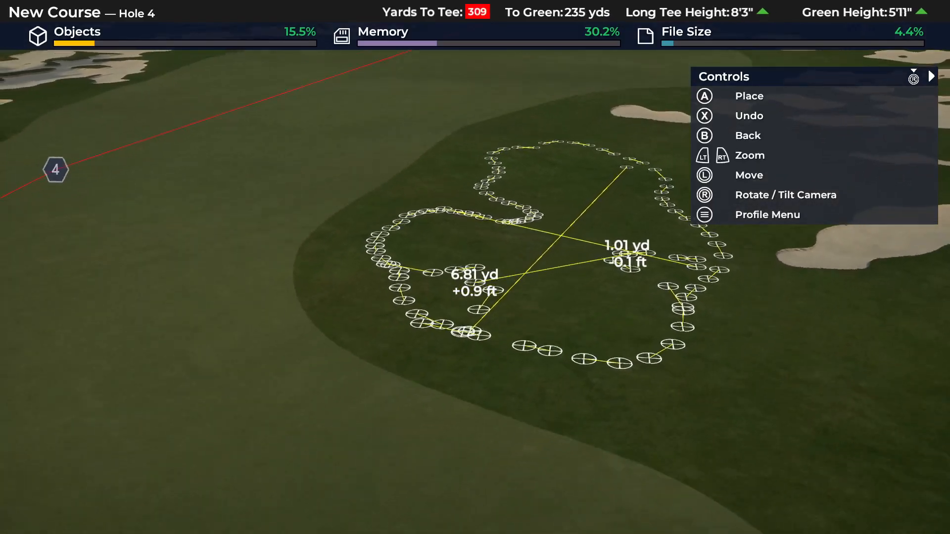
pyautogui.press('b')
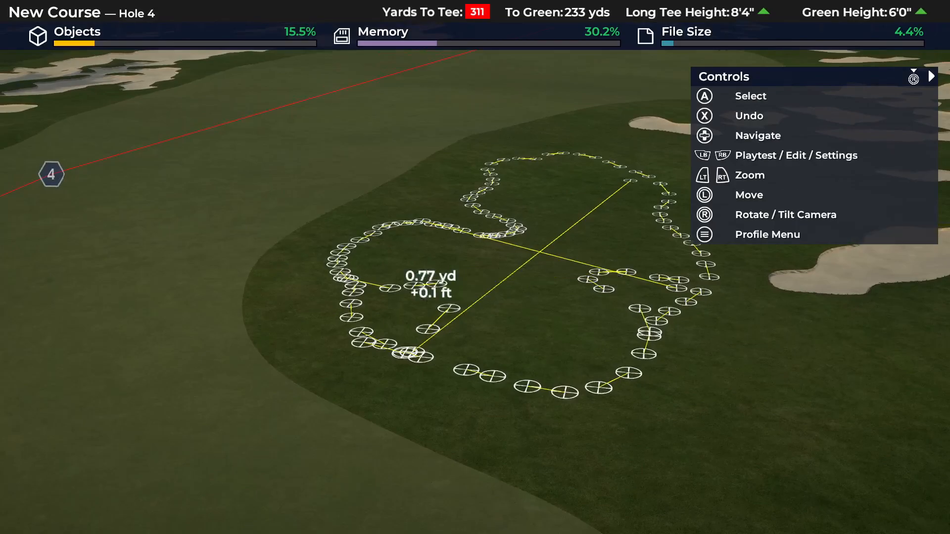
# - Delete the short inner-lobe distance lines on both sides of the outline and the crossing line over the bunker's width
pyautogui.press('Up')
pyautogui.press('Up')
pyautogui.press('Up')
pyautogui.press('a')
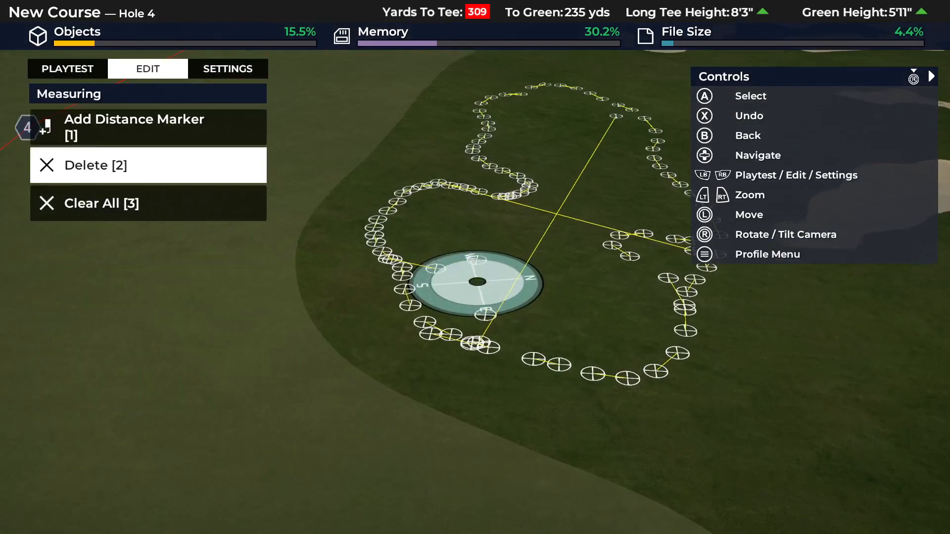
pyautogui.press('a')
pyautogui.press('a')
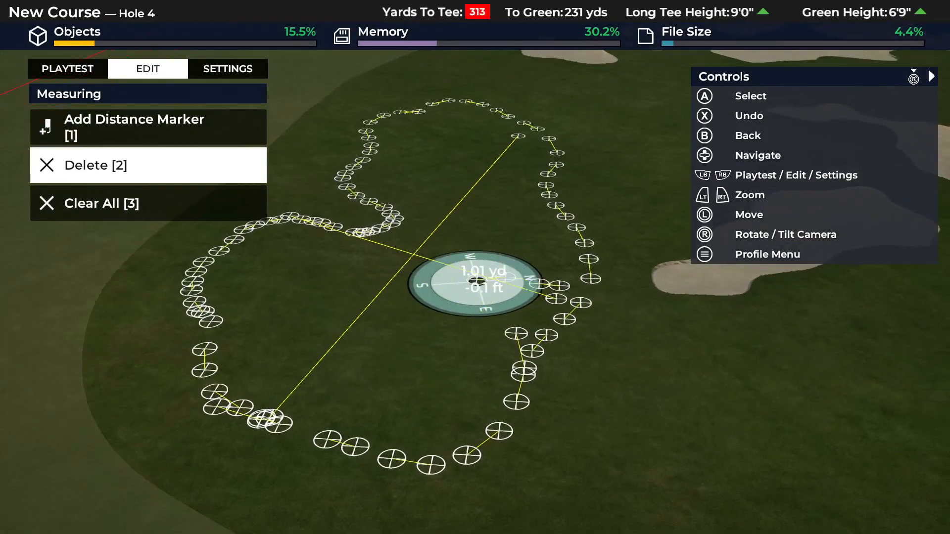
pyautogui.press('a')
pyautogui.press('a')
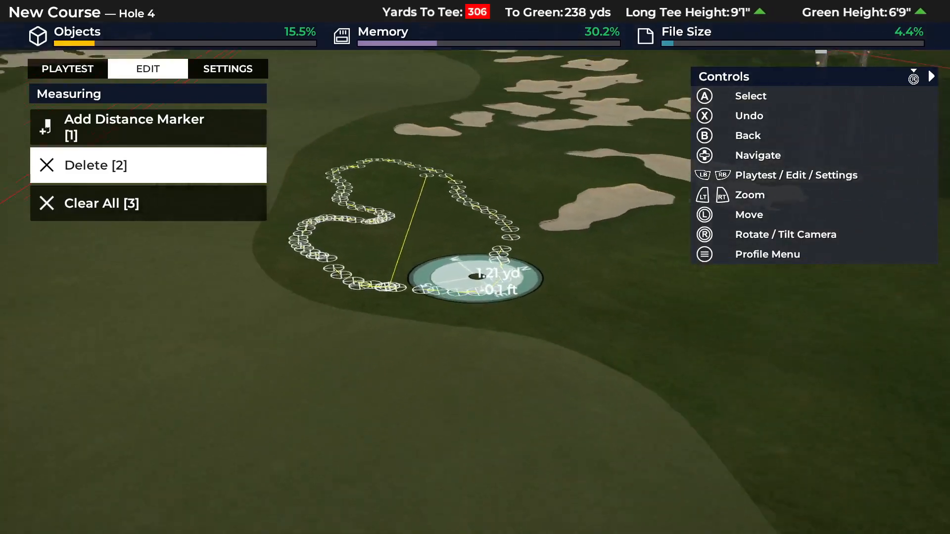
# - Start creating a bunker surface and try the circular shape at a reduced scale inside the traced outline
pyautogui.press('b')
pyautogui.press('Down')
pyautogui.press('Down')
pyautogui.press('a')
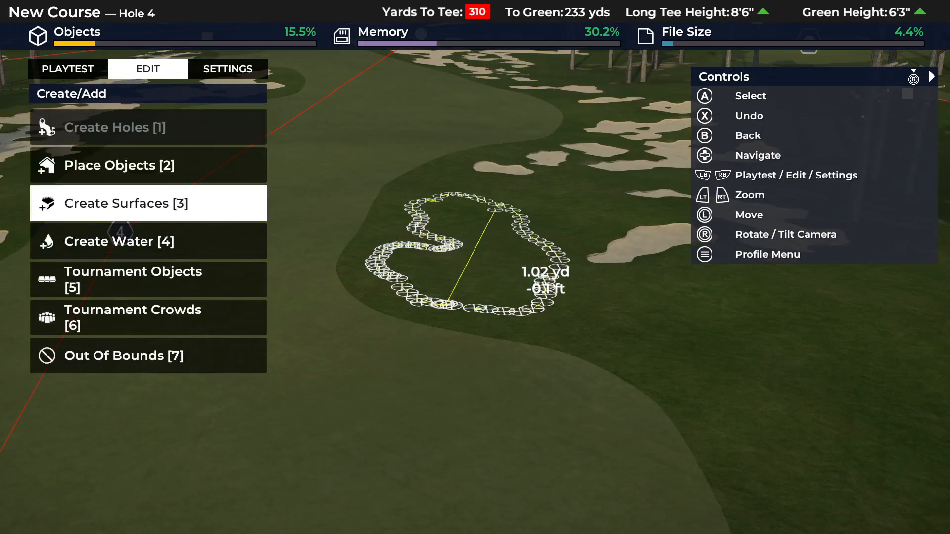
pyautogui.press('a')
pyautogui.press('a')
pyautogui.press('a')
pyautogui.press('Down')
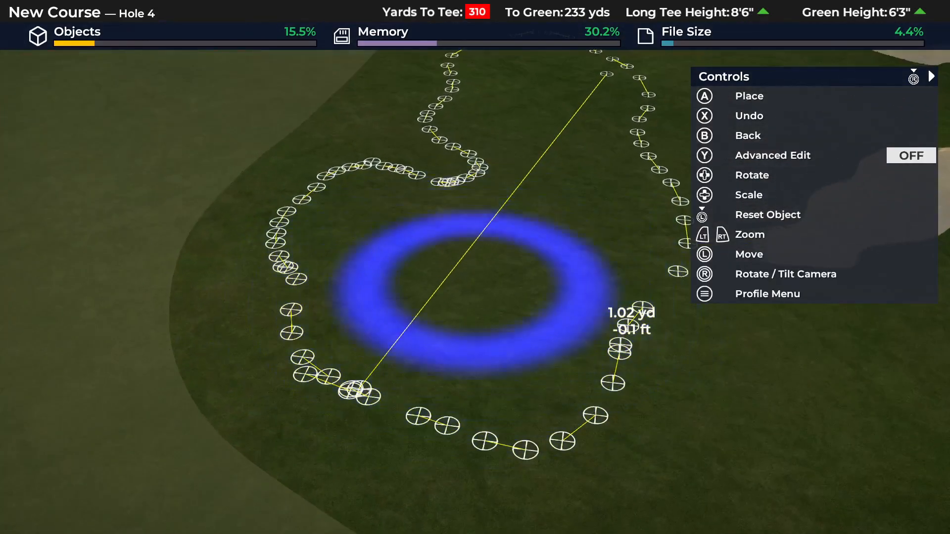
pyautogui.press('b')
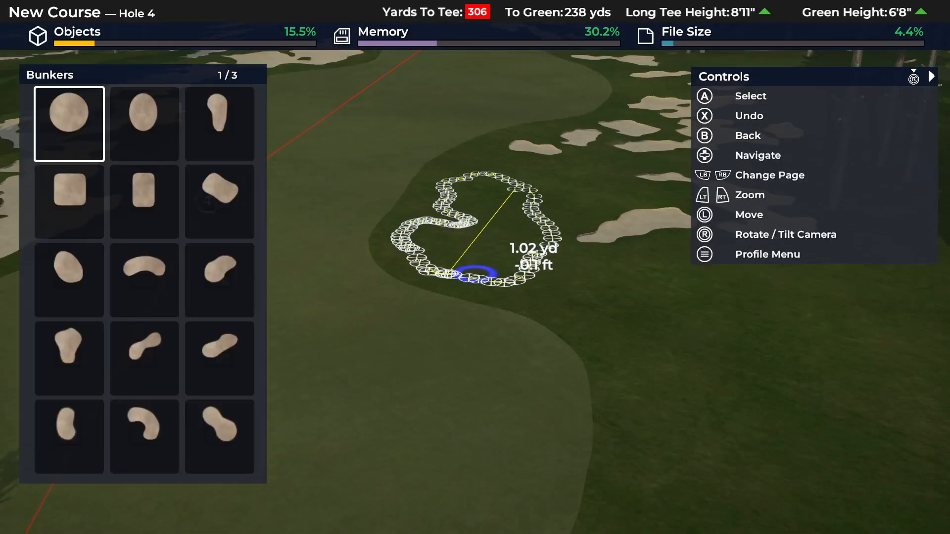
# - Choose the many-lobed bunker shape from the third page, scale it down and fill the traced outline with sand
pyautogui.press('pagedown')
pyautogui.press('pagedown')
pyautogui.press('Right')
pyautogui.press('Right')
pyautogui.press('Down')
pyautogui.press('a')
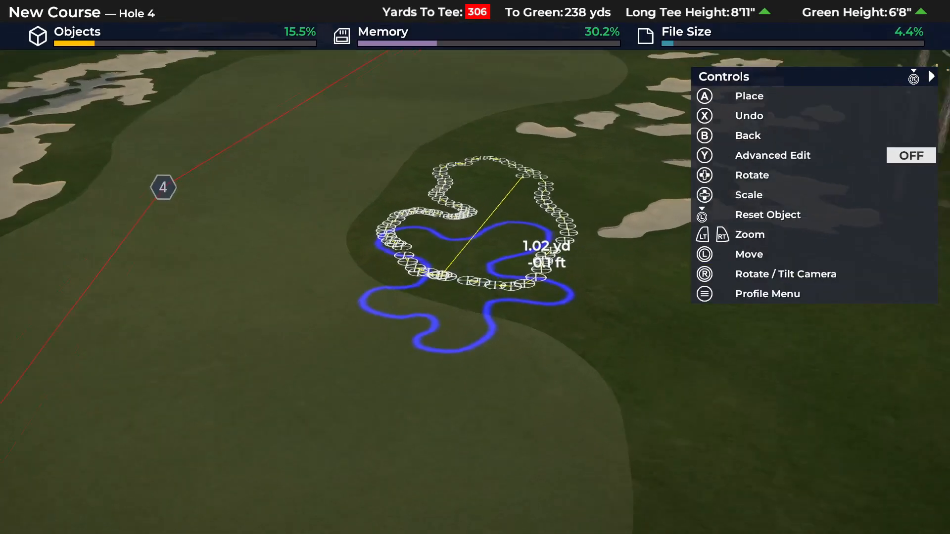
pyautogui.press('Down')
pyautogui.press('Down')
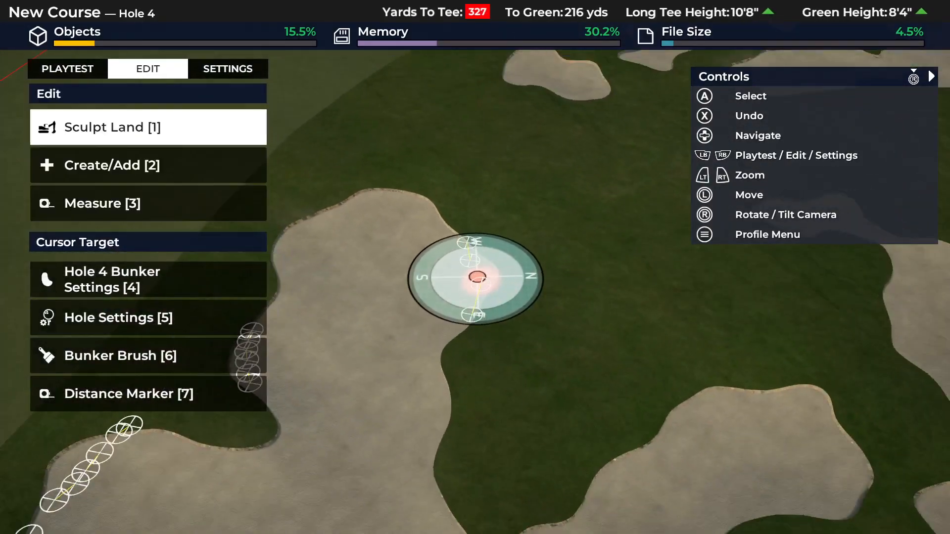
# - Try to adjust the bunker brushes at the new bunker's far rough-side edge with Multi-Select
pyautogui.press('6')
pyautogui.press('2')
pyautogui.press('2')
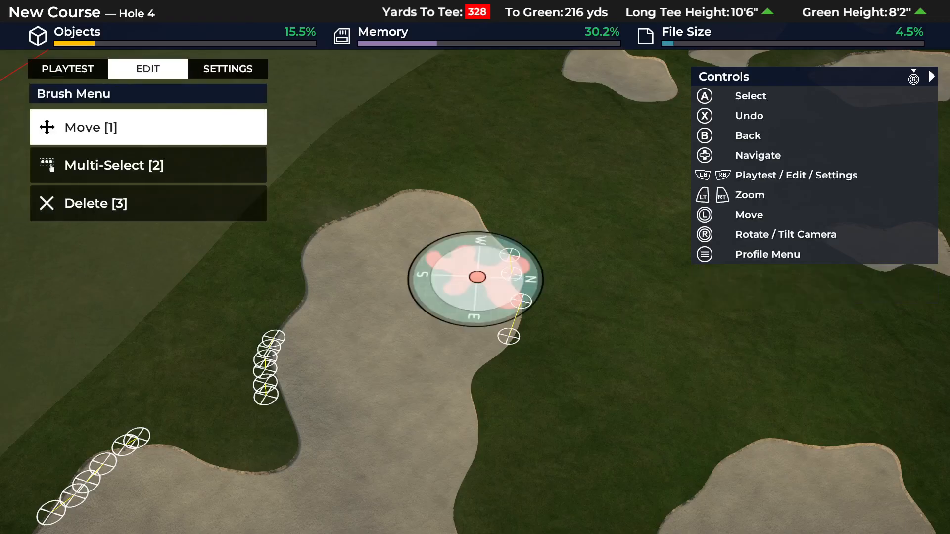
pyautogui.press('Down')
pyautogui.press('Return')
pyautogui.press('Down')
pyautogui.press('Escape')
pyautogui.press('Escape')
# - Restart the bunker surface brush to extend the sand towards the remaining fairway-side markers
pyautogui.press('Down')
pyautogui.press('Return')
pyautogui.press('Return')
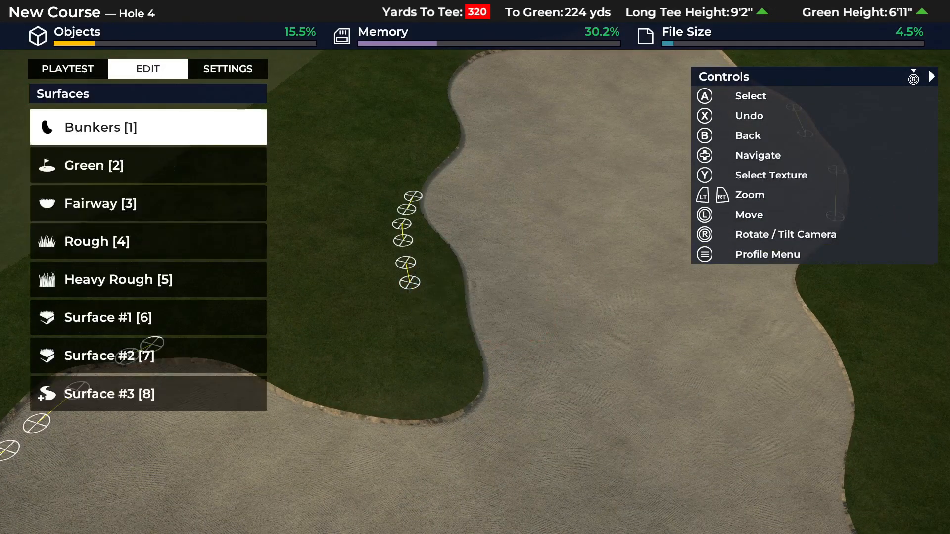
pyautogui.press('Return')
pyautogui.press('Return')
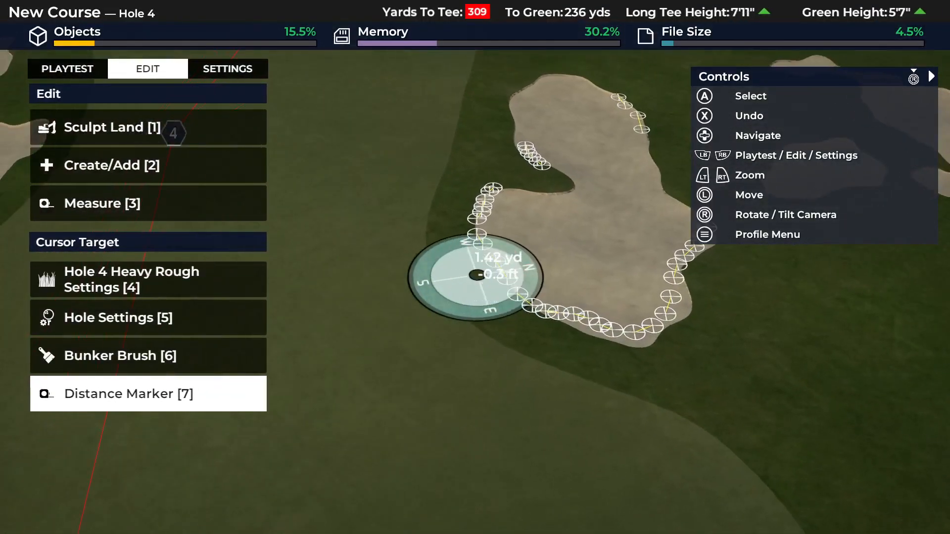
# - Remove the remaining distance markers and restart the bunker brush at the new bunker's far end with another shape
pyautogui.press('Delete')
pyautogui.press('Return')
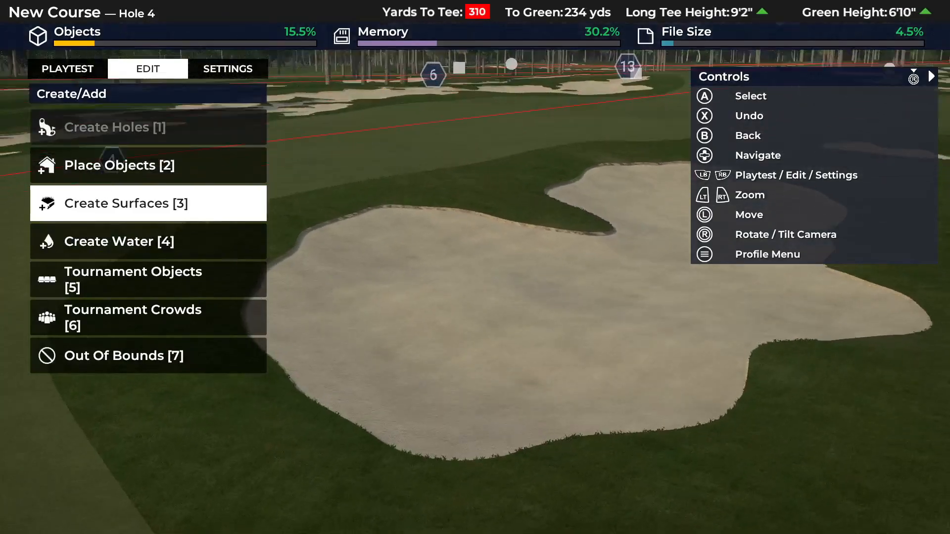
pyautogui.press('Return')
pyautogui.press('Return')
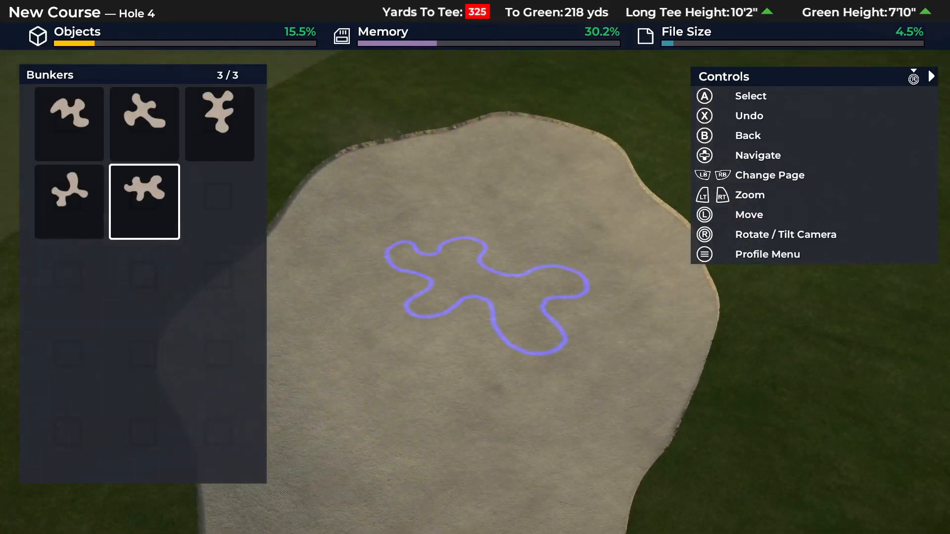
pyautogui.press('pagedown')
pyautogui.press('Return')
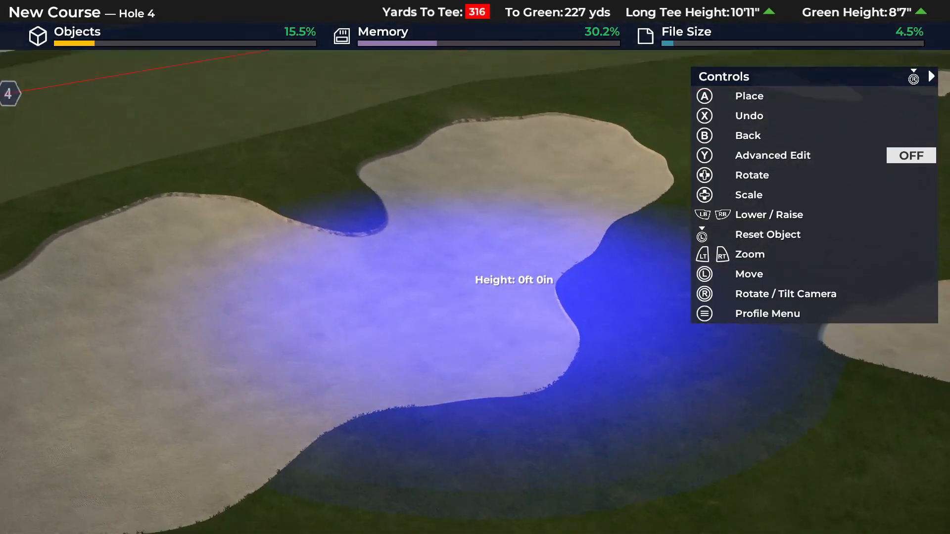
# - Switch from Landscape Flatten to Landscape Raise with a large brush over the tee-side part of the new bunker
pyautogui.press('Escape')
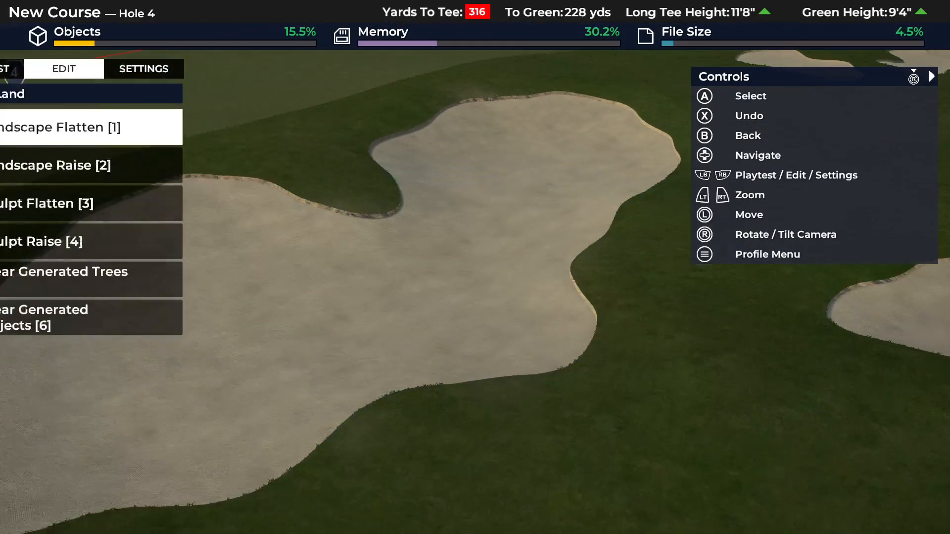
pyautogui.press('Down')
pyautogui.press('Return')
pyautogui.press('Return')
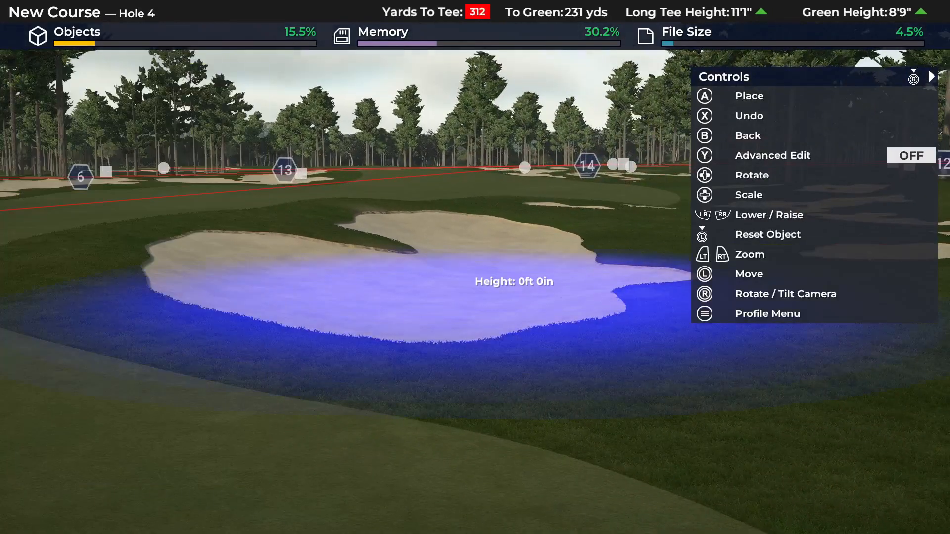
pyautogui.press('Escape')
pyautogui.press('Escape')
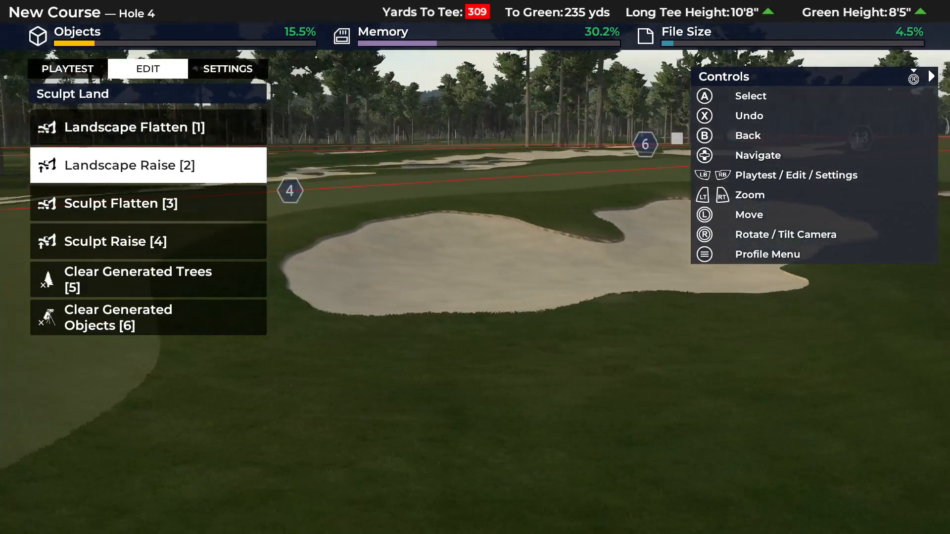
# - Raise the ground around the bunker's fairway-side notch with a small Landscape Raise brush set to 0 ft 5 in
pyautogui.press('Return')
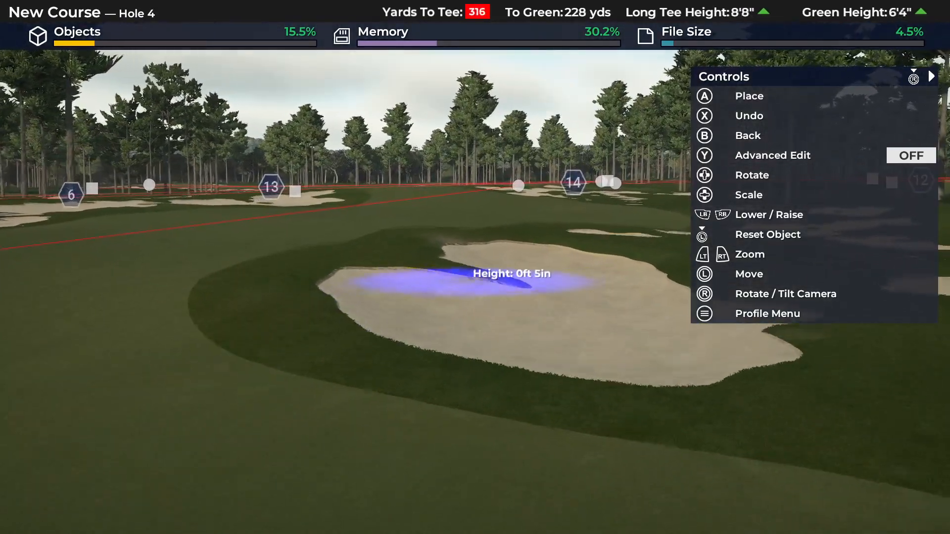
pyautogui.press('Escape')
pyautogui.press('Escape')
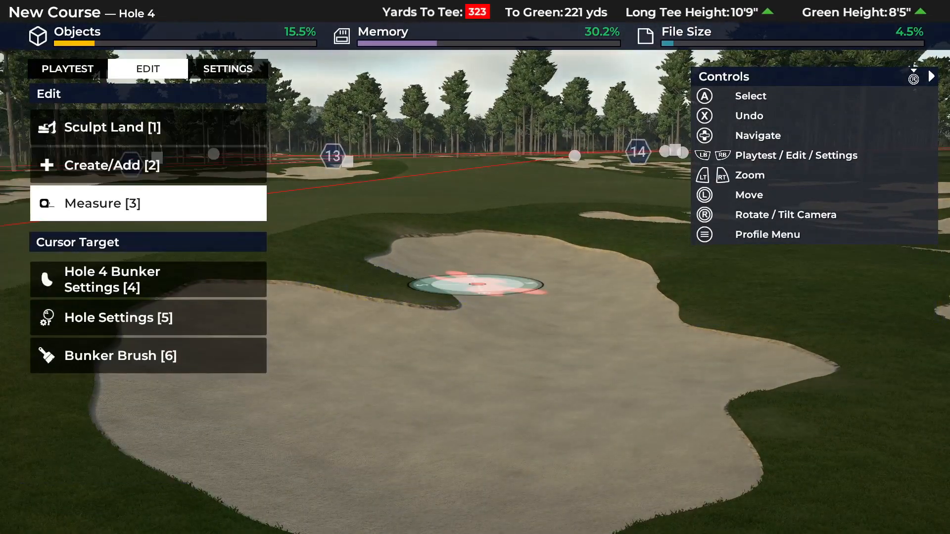
pyautogui.press('Up')
pyautogui.press('Return')
pyautogui.press('Return')
pyautogui.press('Return')
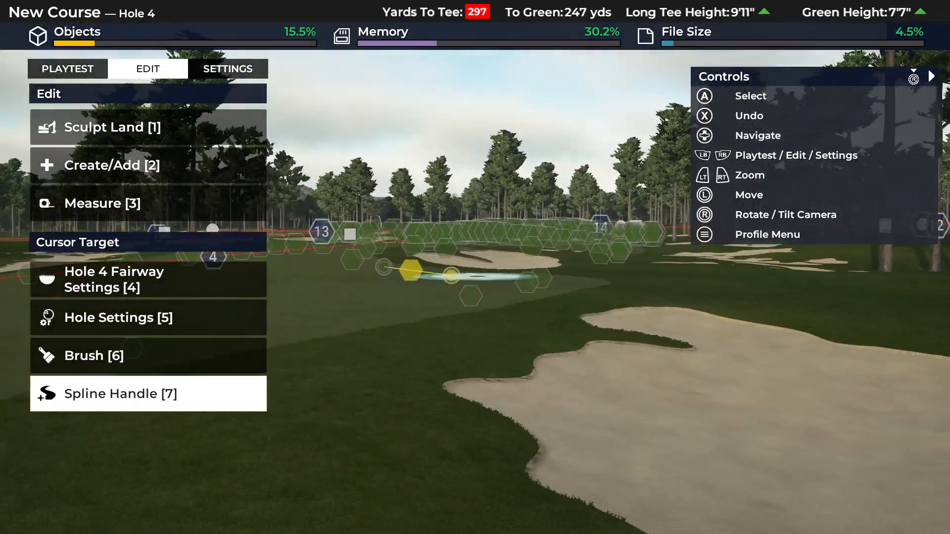
pyautogui.press('Down')
pyautogui.press('Down')
pyautogui.press('Return')
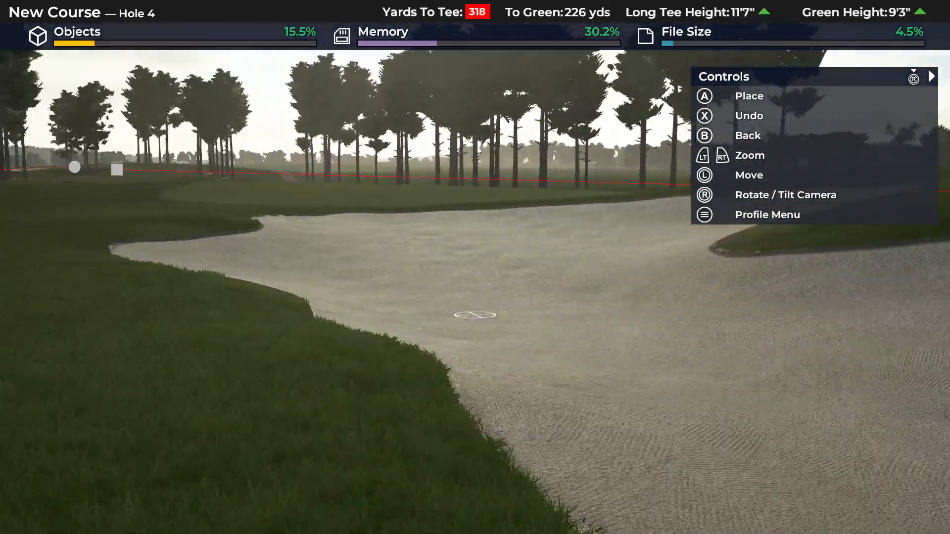
pyautogui.press('Escape')
# - Lower the green-side end of the new bunker with a large Landscape Raise brush set to -0 ft 4 in
pyautogui.press('Up')
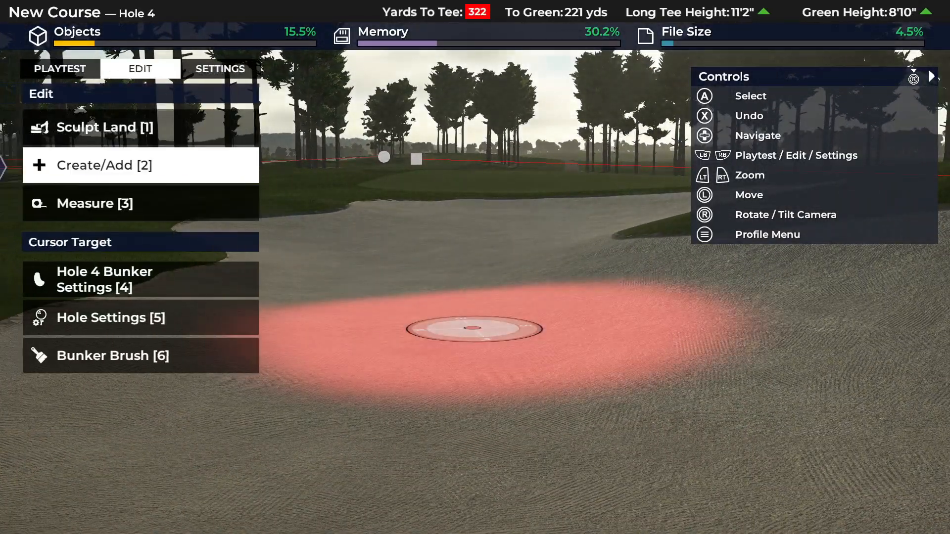
pyautogui.press('Up')
pyautogui.press('Return')
pyautogui.press('Return')
pyautogui.press('pageup')
pyautogui.press('pageup')
pyautogui.press('Left')
pyautogui.press('Return')
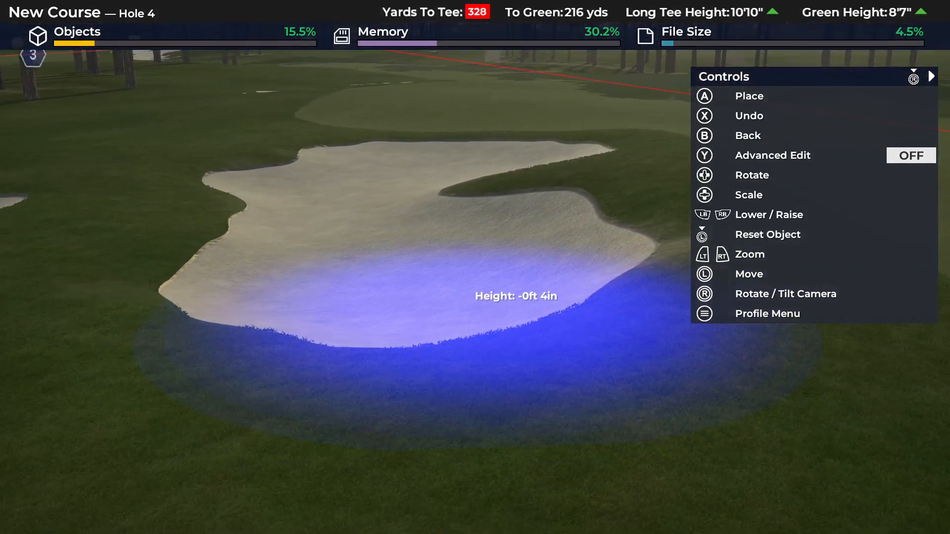
pyautogui.press('Escape')
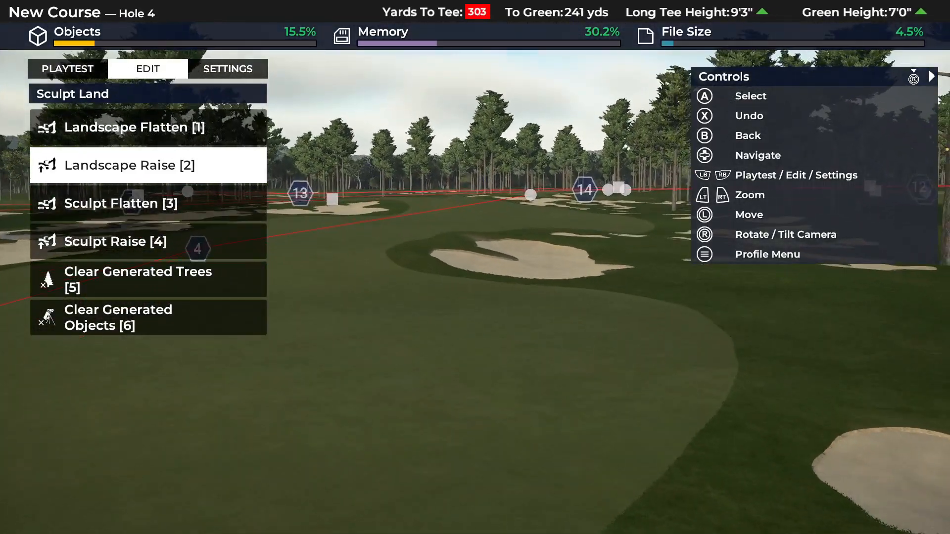
# - Restart Landscape Raise with a large brush over the rough between the new bunker, the small green-side bunker and the fairway
pyautogui.press('Escape')
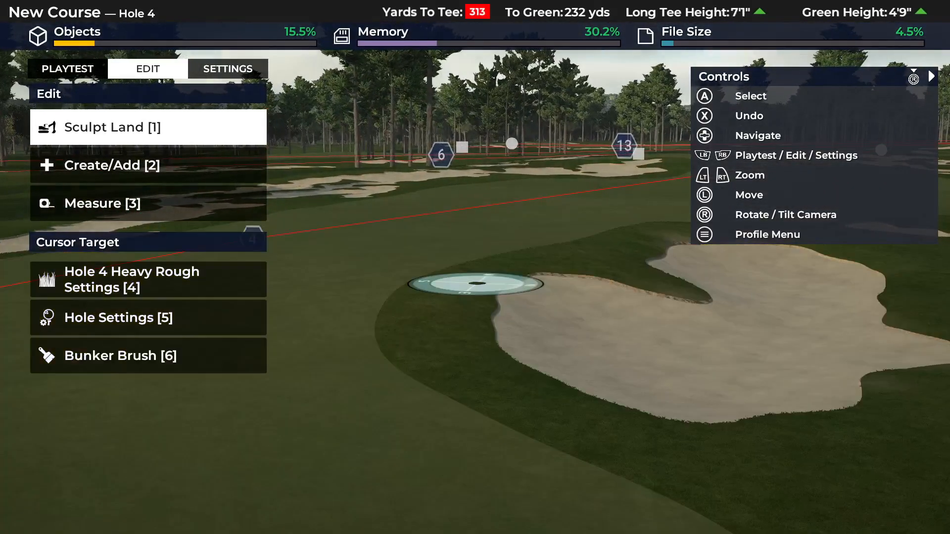
pyautogui.press('Return')
pyautogui.press('Return')
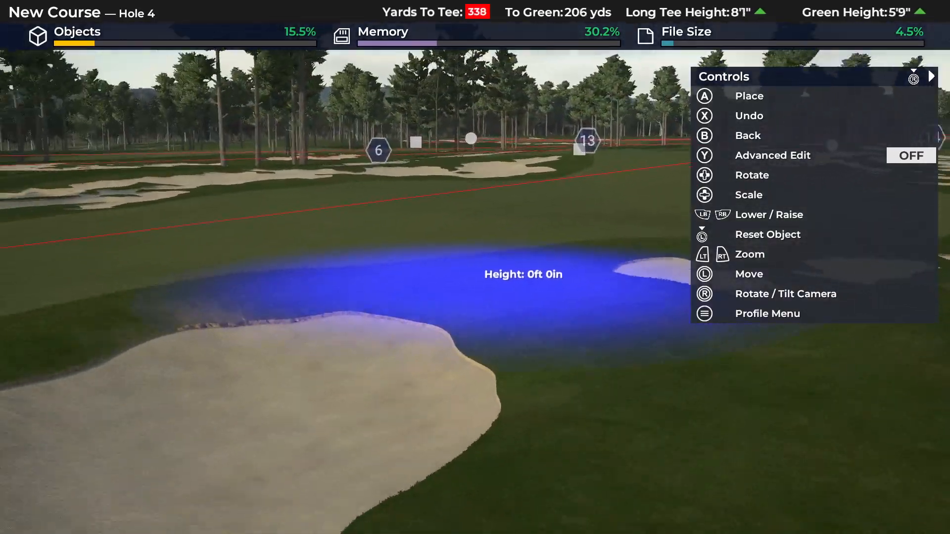
pyautogui.press('Escape')
pyautogui.press('Escape')
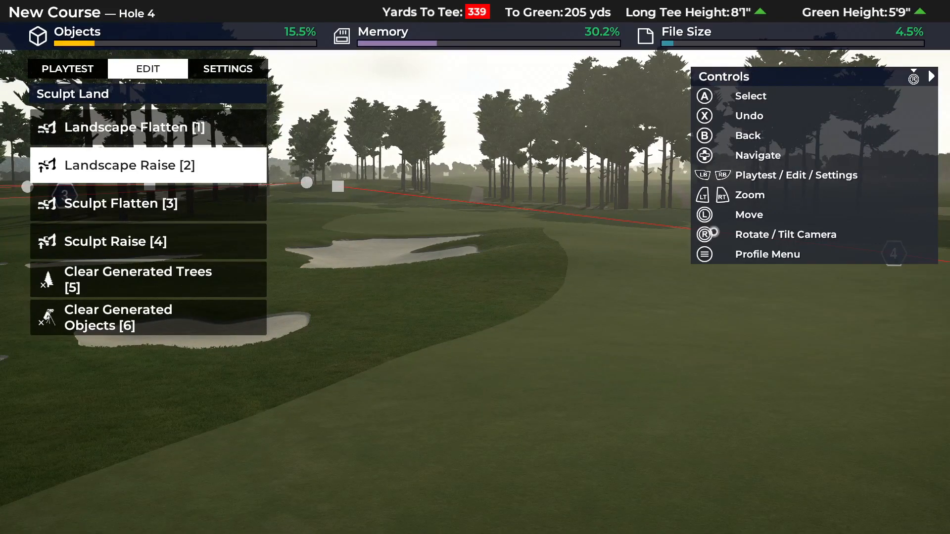
pyautogui.press('Return')
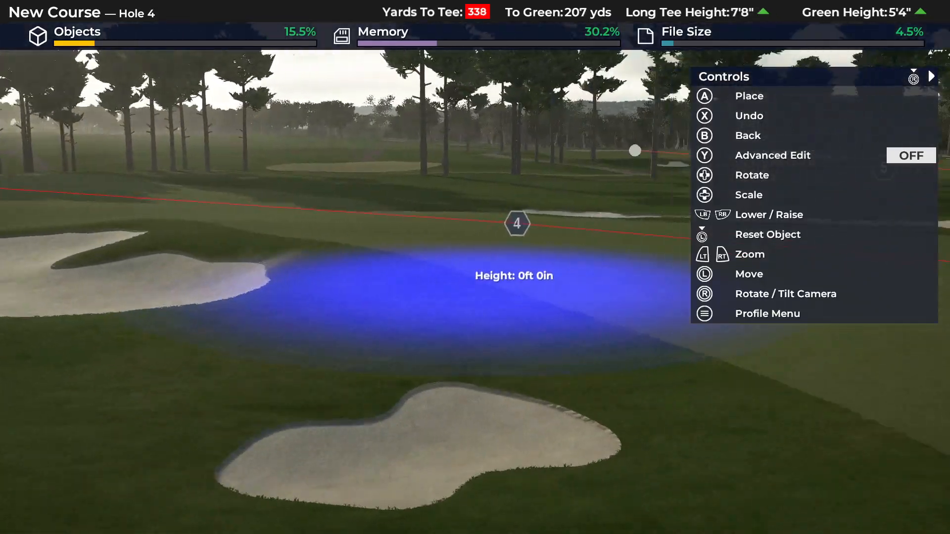